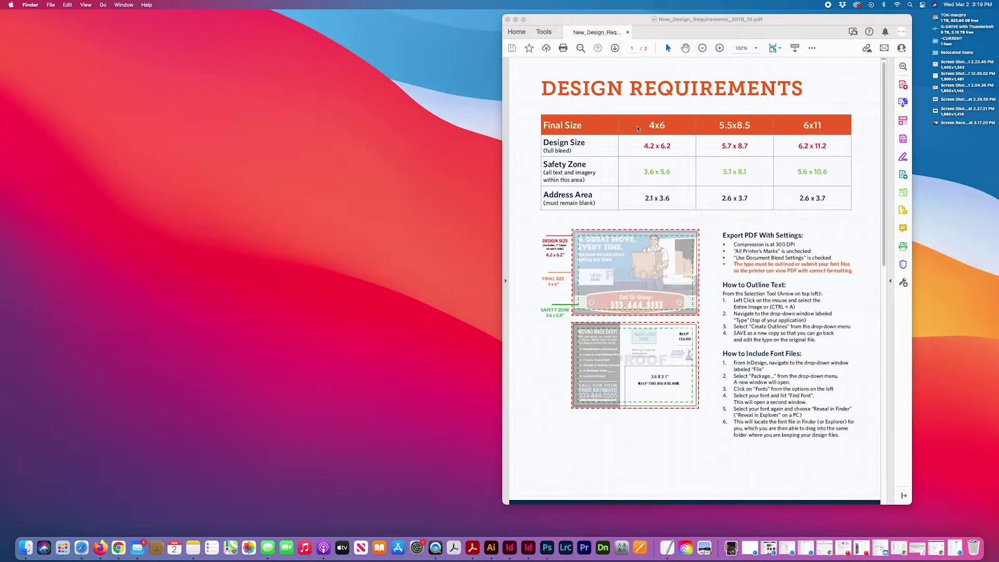
# Step: Switch from the requirements PDF to Illustrator and start a new document from the File menu
pyautogui.click(491, 548)
pyautogui.click(60, 5)
pyautogui.click(67, 15)
# Step: Set the new document to 11 × 6 in with 0.2 in bleed, checking the requirements PDF
pyautogui.moveTo(461, 163); pyautogui.dragTo(445, 151)
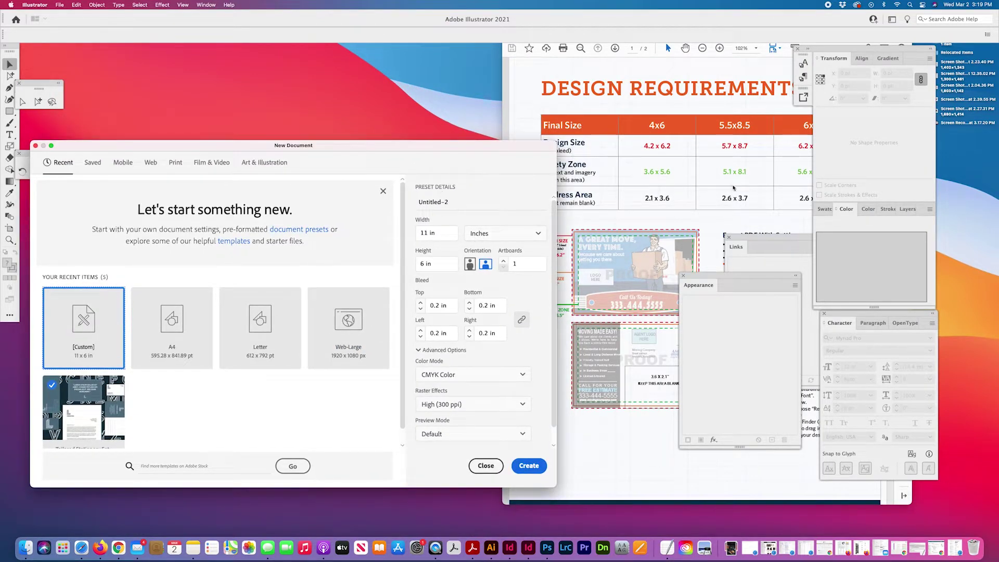
pyautogui.click(790, 170)
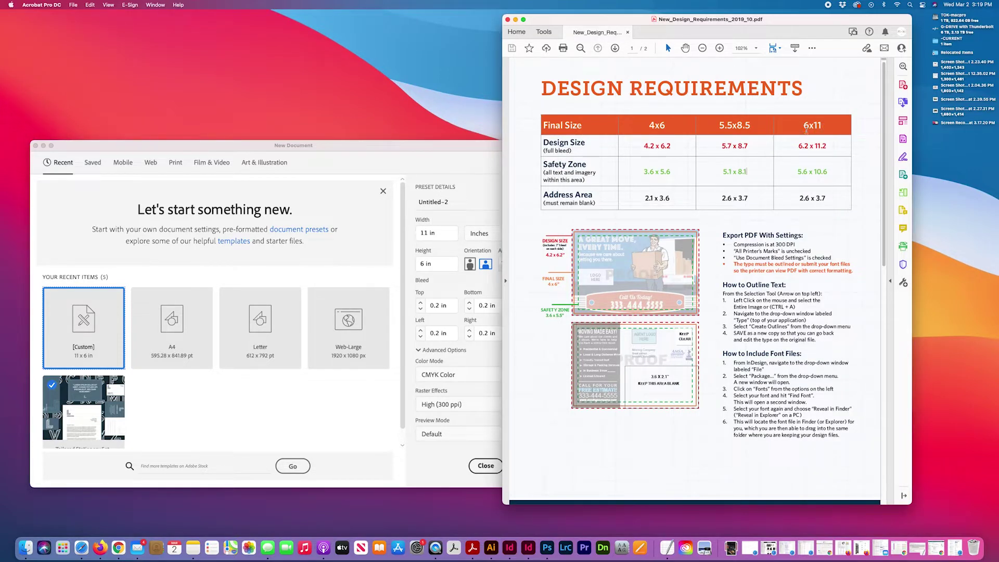
pyautogui.click(445, 308)
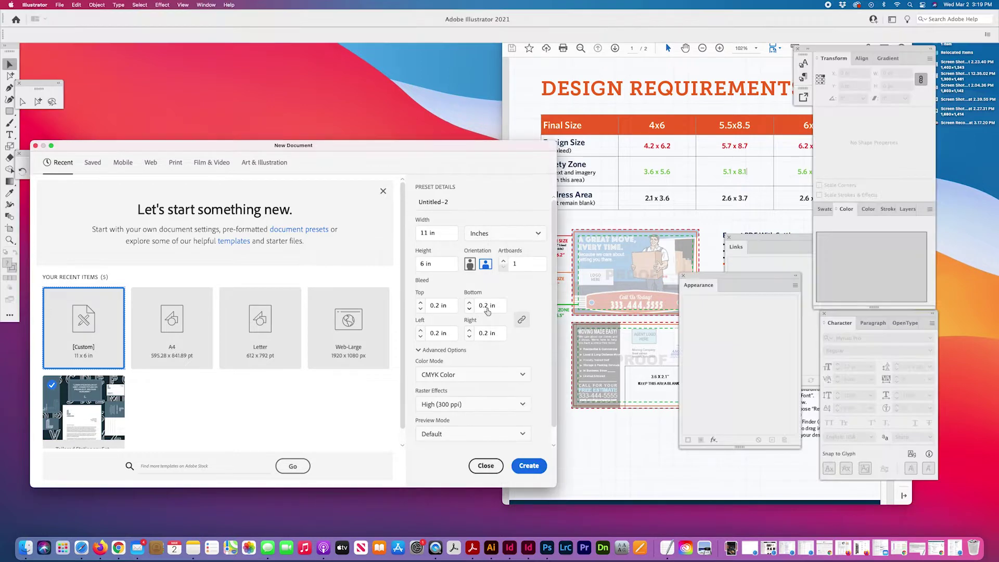
pyautogui.click(449, 307)
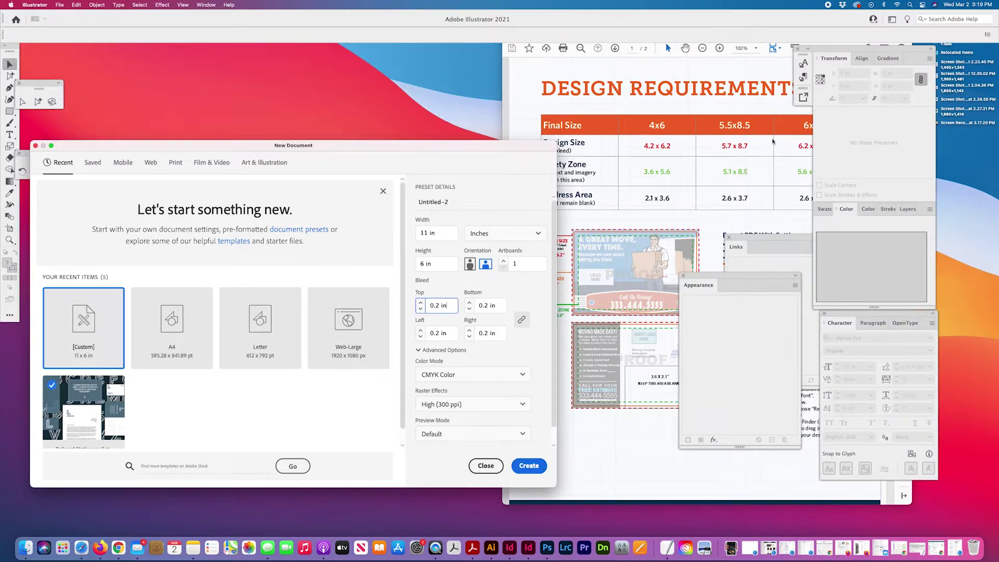
pyautogui.scroll(-1, 473, 403)
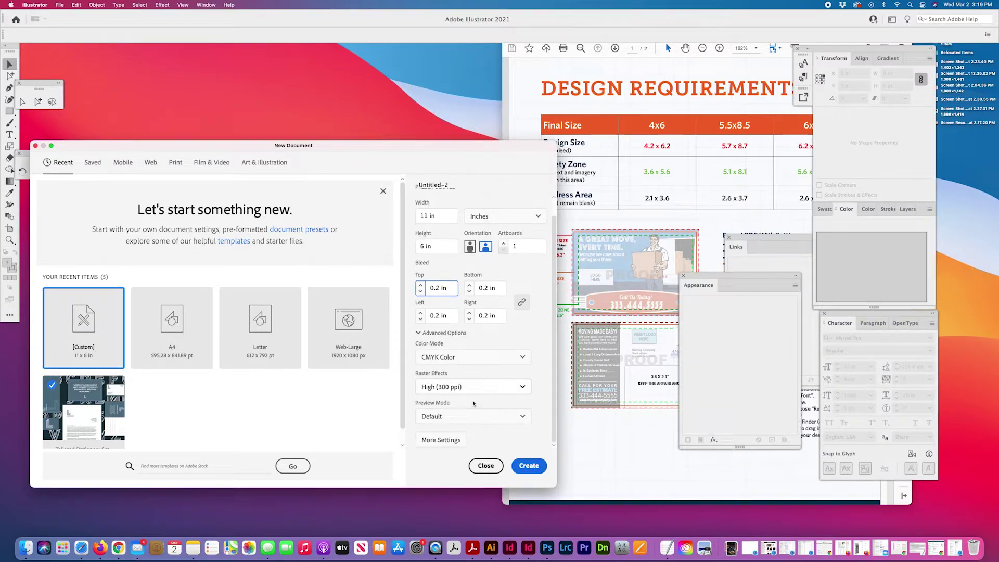
# Step: In More Settings, make 2 artboards arranged in a single column
pyautogui.click(441, 441)
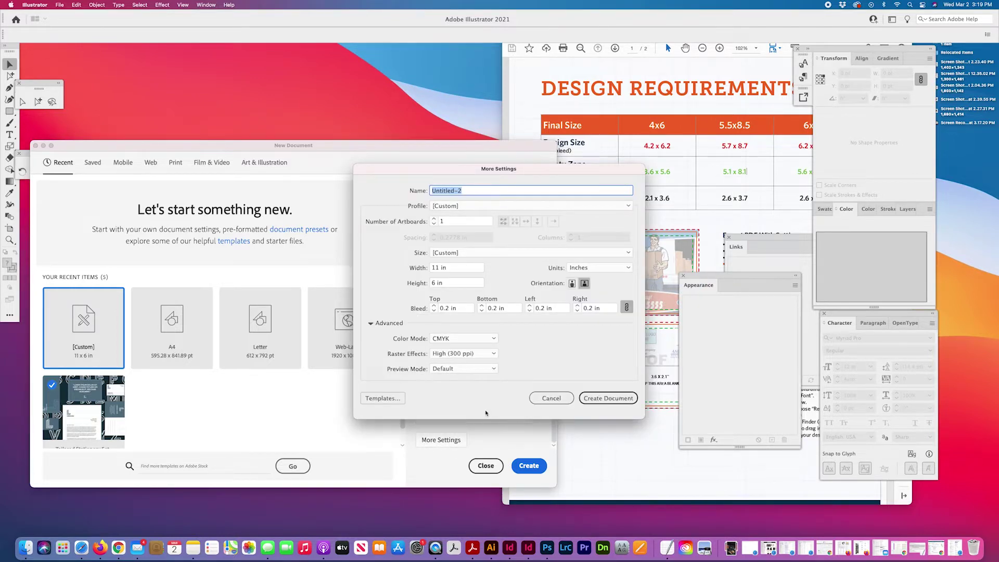
pyautogui.click(436, 220)
pyautogui.write('2')
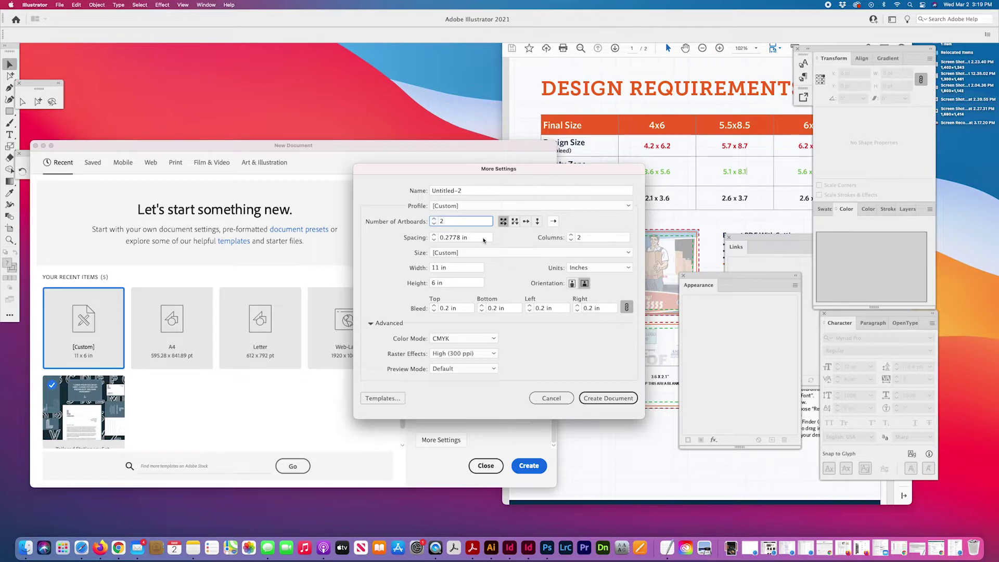
pyautogui.click(514, 221)
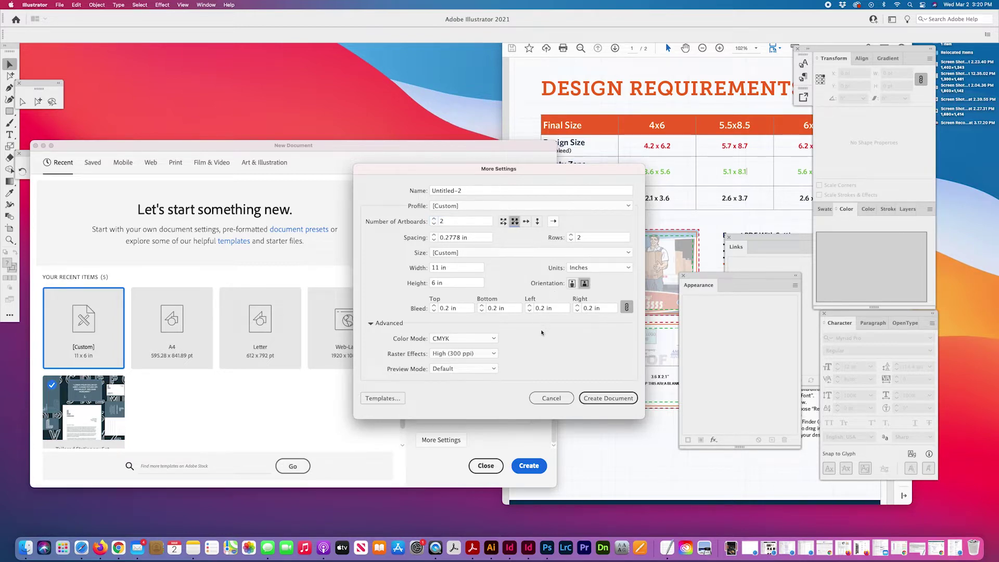
# Step: Create the two-artboard CMYK document and size its window so the requirements PDF shows beside it
pyautogui.click(608, 399)
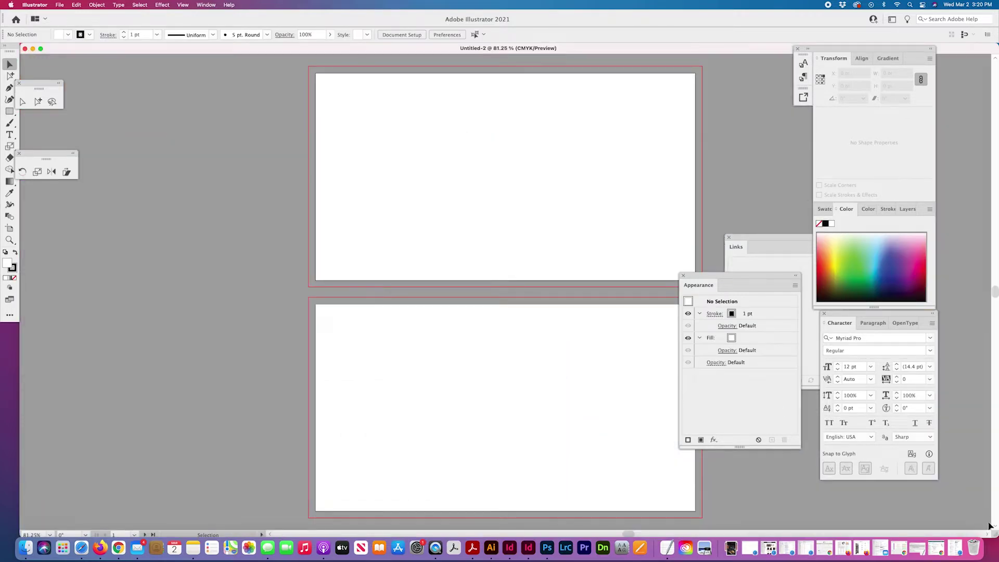
pyautogui.moveTo(994, 536); pyautogui.dragTo(556, 420)
pyautogui.moveTo(567, 457); pyautogui.dragTo(568, 474)
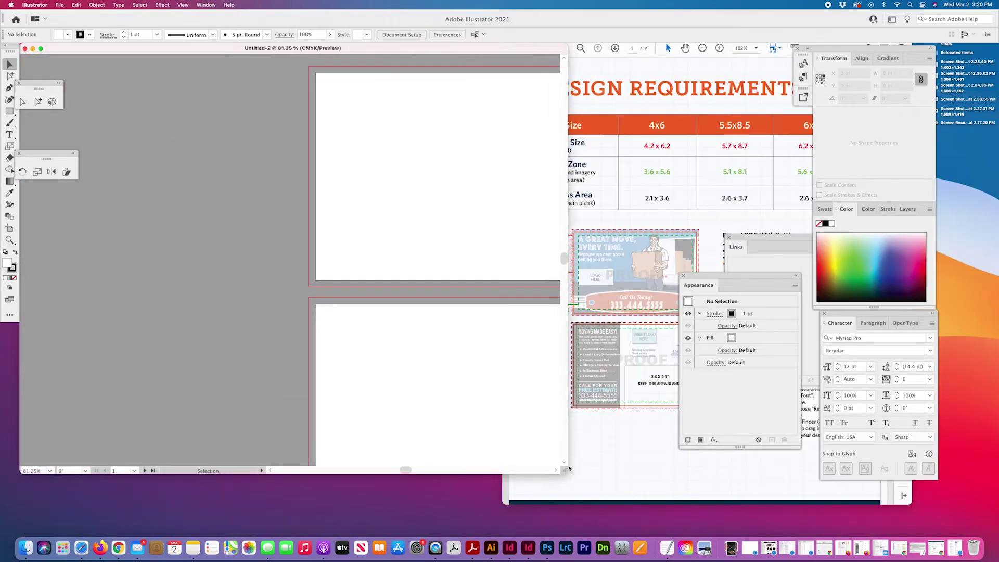
pyautogui.click(744, 226)
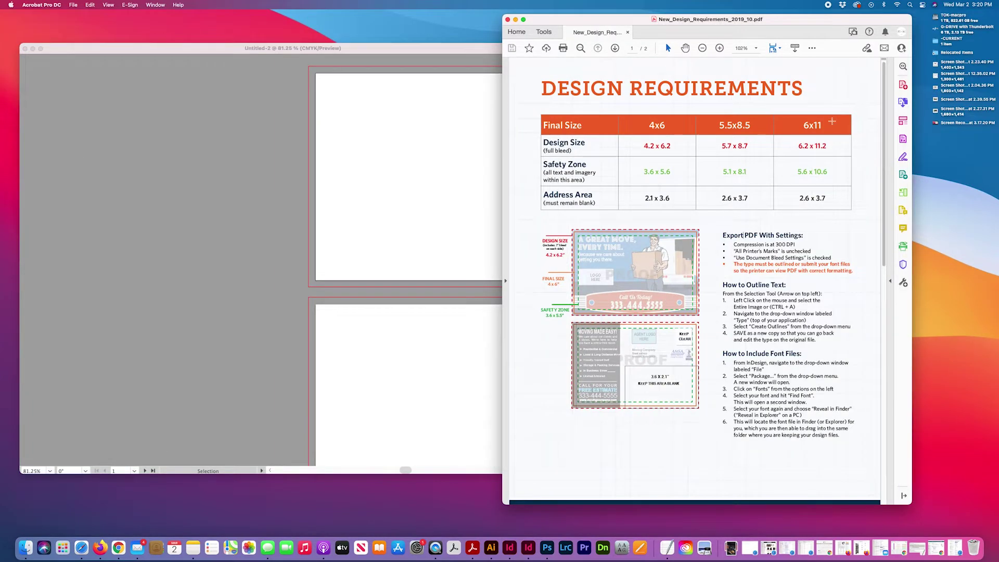
pyautogui.hscroll(10, 376, 105)
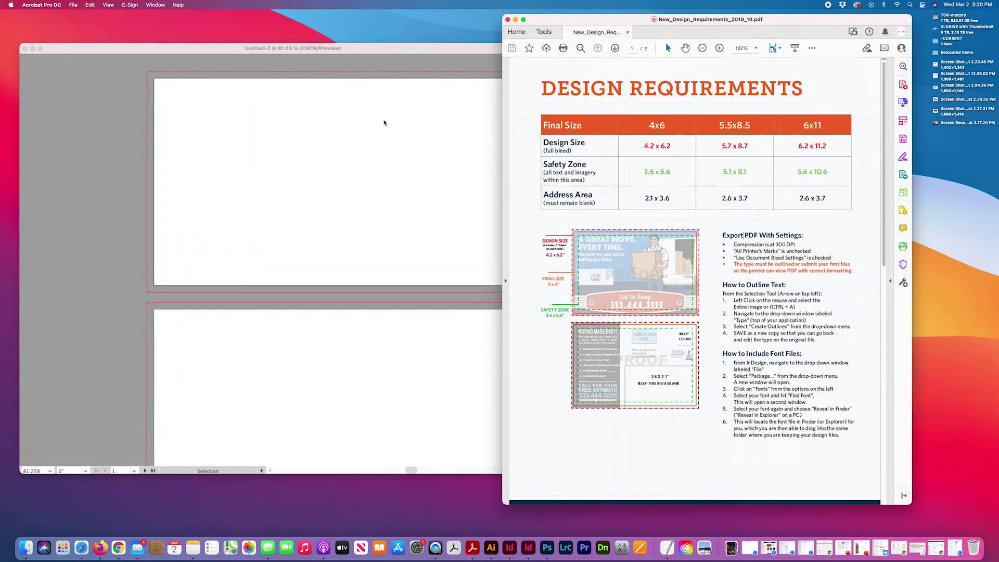
pyautogui.hscroll(1, 384, 123)
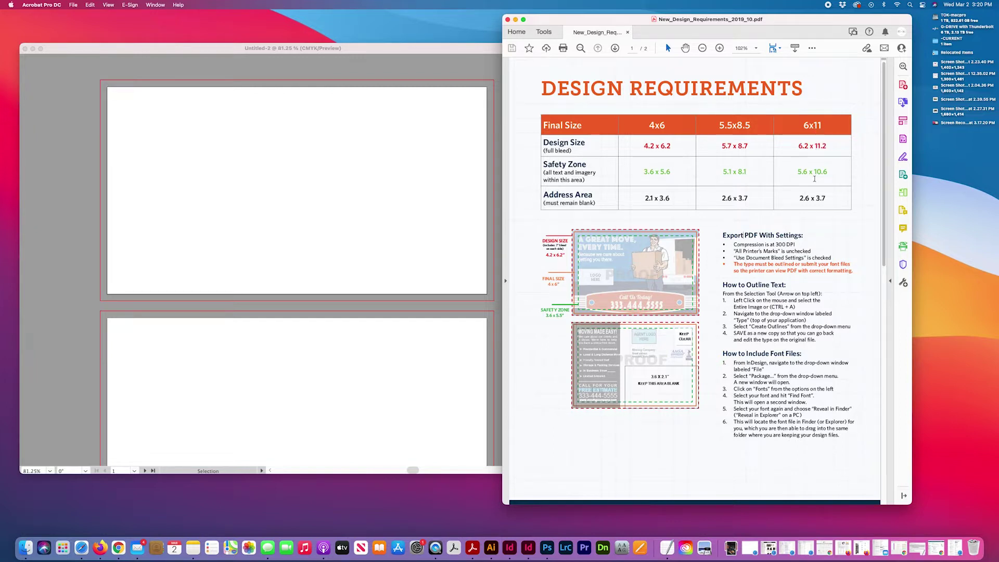
# Step: Draw a rectangle sized exactly 10.6 × 5.6 in on the first artboard
pyautogui.click(324, 200)
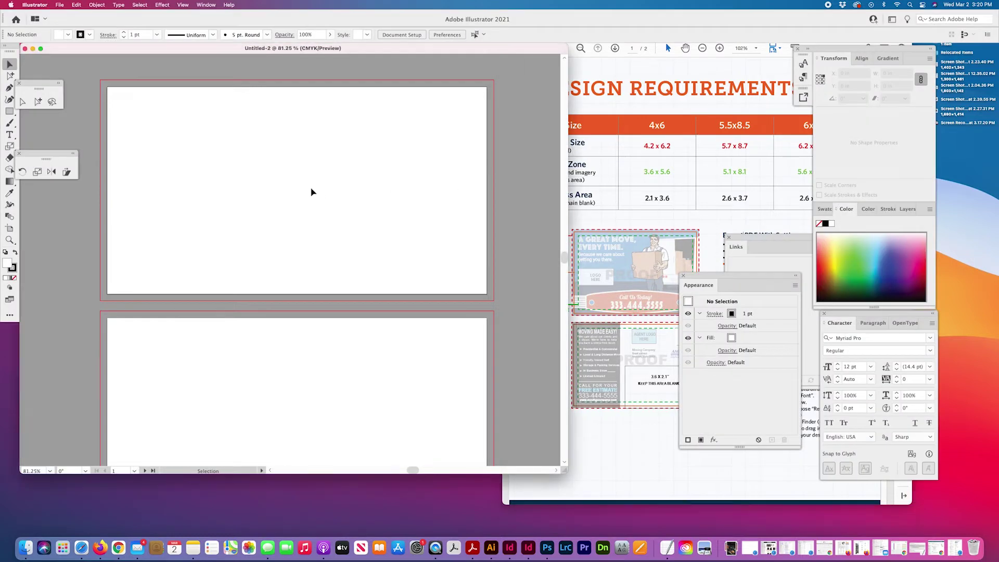
pyautogui.click(10, 111)
pyautogui.click(188, 124)
pyautogui.write('10.6')
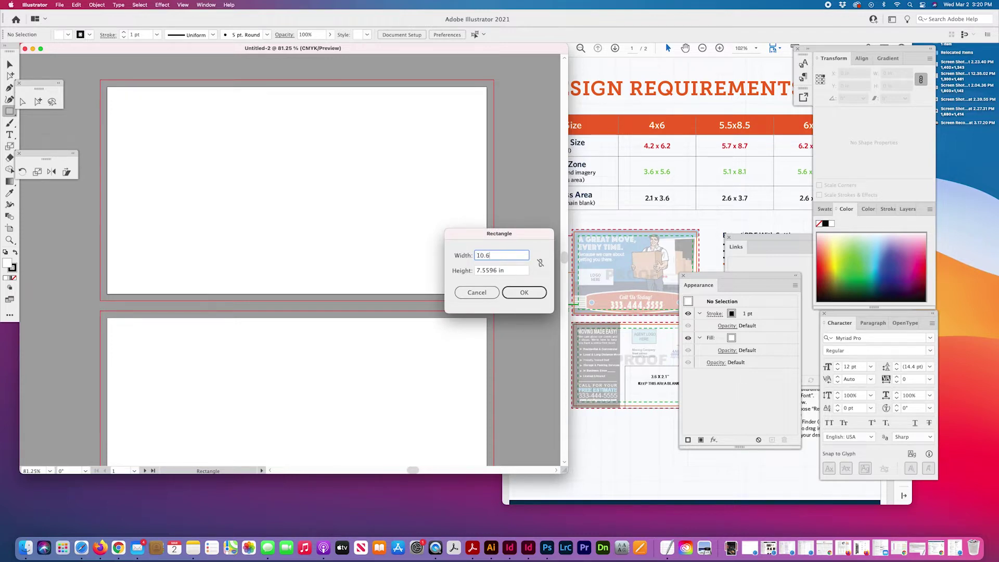
pyautogui.press('Tab')
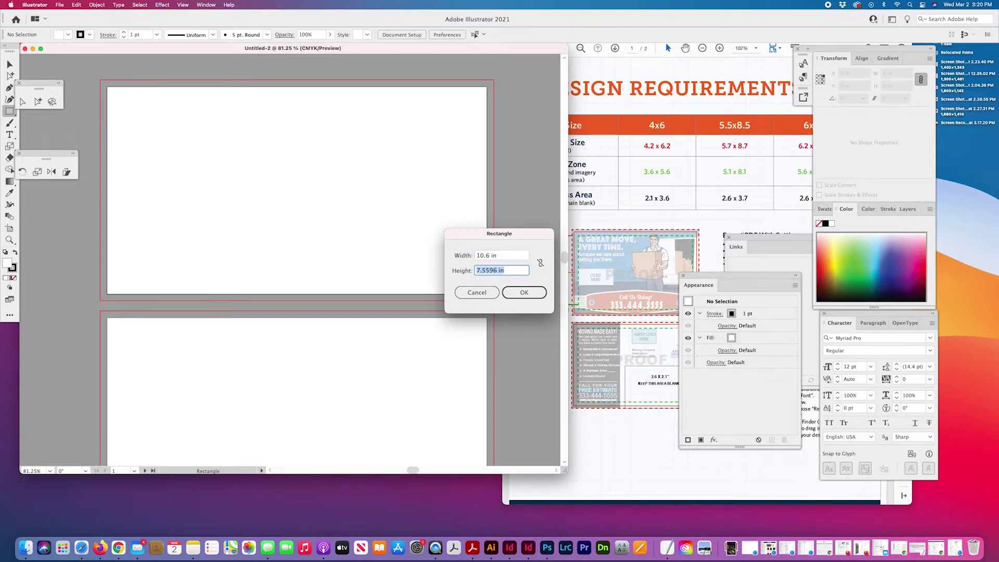
pyautogui.write('5.6')
pyautogui.press('Return')
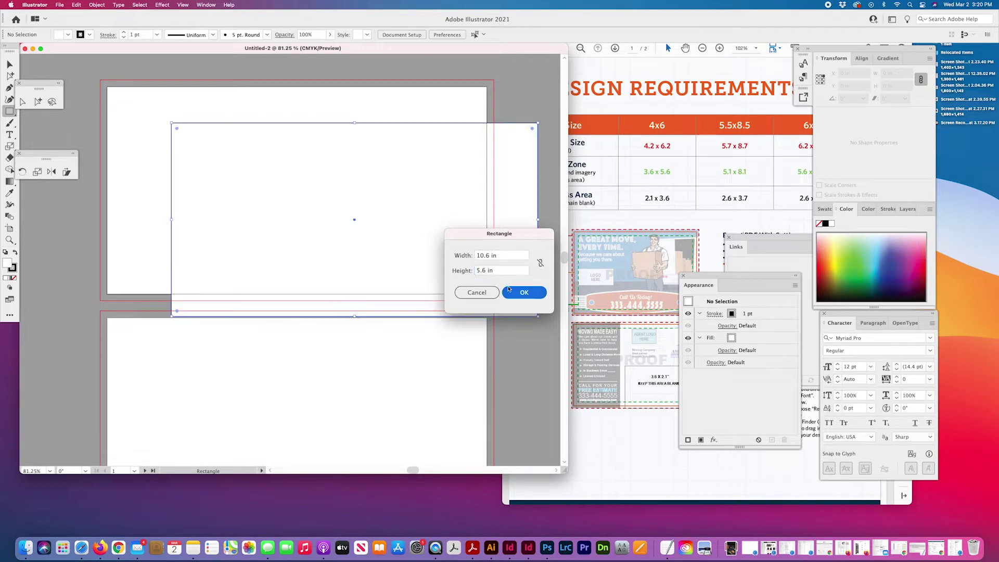
pyautogui.click(9, 63)
# Step: Centre the rectangle horizontally and vertically, aligned to the artboard
pyautogui.click(405, 35)
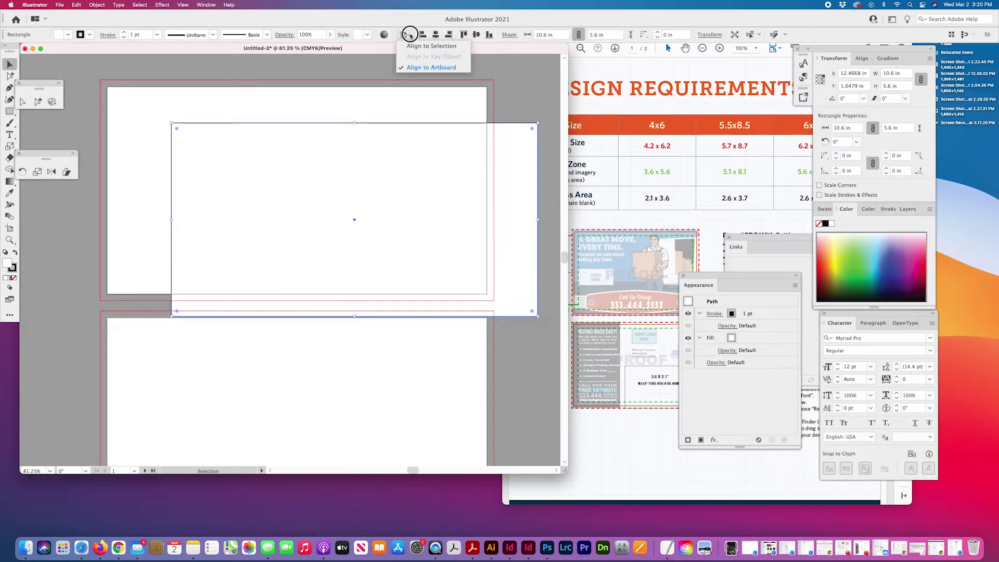
pyautogui.click(414, 69)
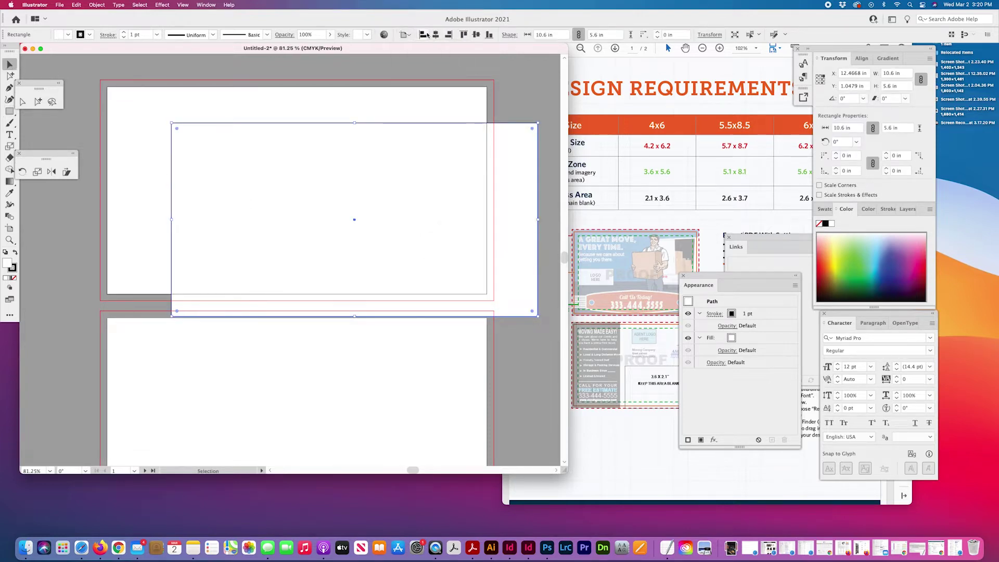
pyautogui.click(435, 34)
pyautogui.click(476, 34)
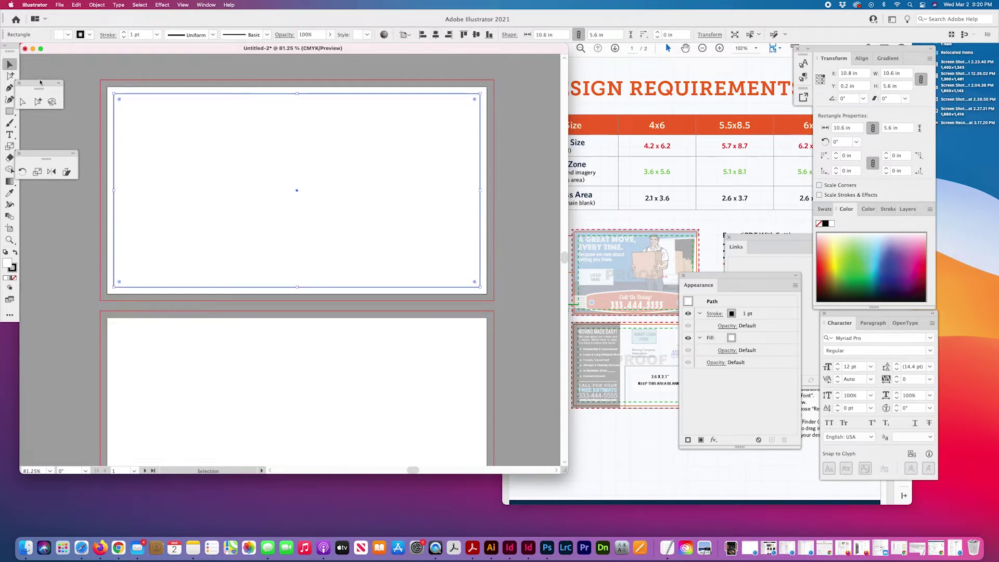
# Step: Show the rulers and pull a vertical guide onto the first artboard
pyautogui.moveTo(58, 48); pyautogui.dragTo(108, 79)
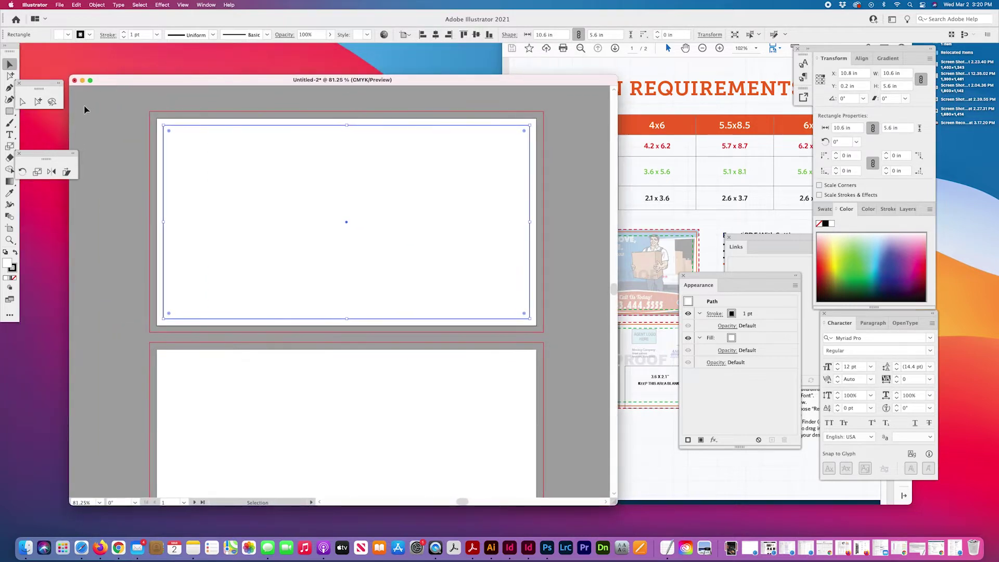
pyautogui.press('super+r')
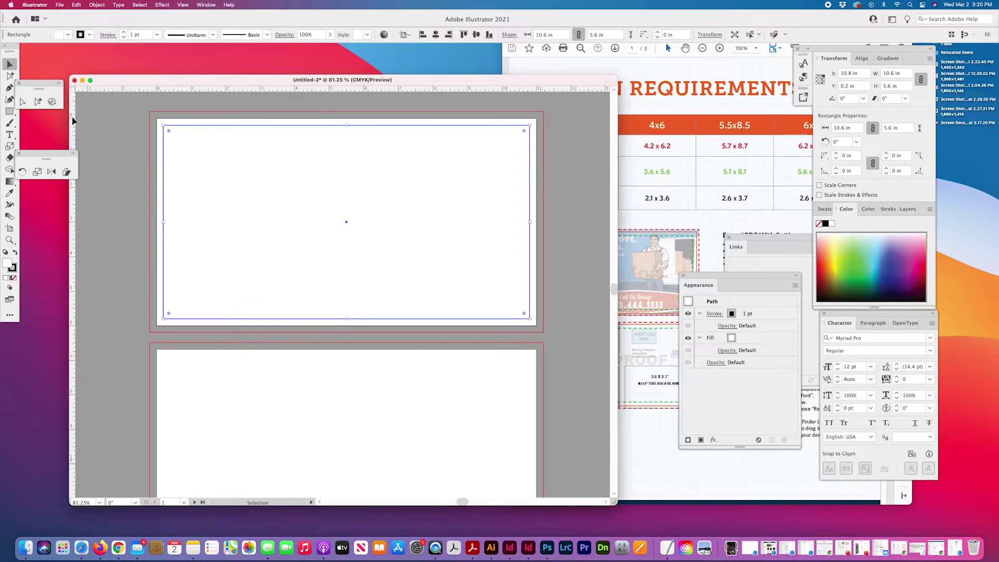
pyautogui.moveTo(73, 118); pyautogui.dragTo(164, 120)
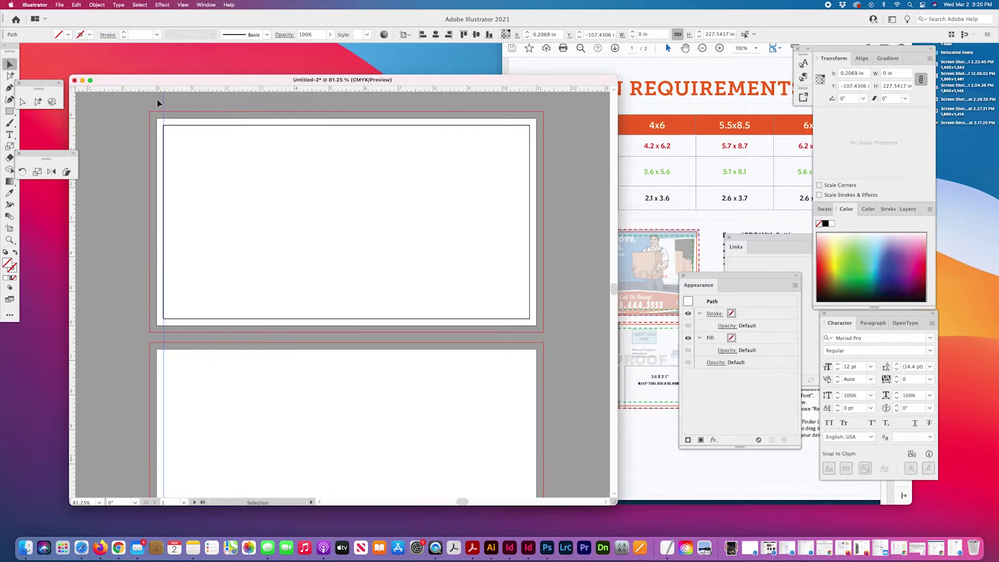
pyautogui.moveTo(167, 100); pyautogui.dragTo(174, 99)
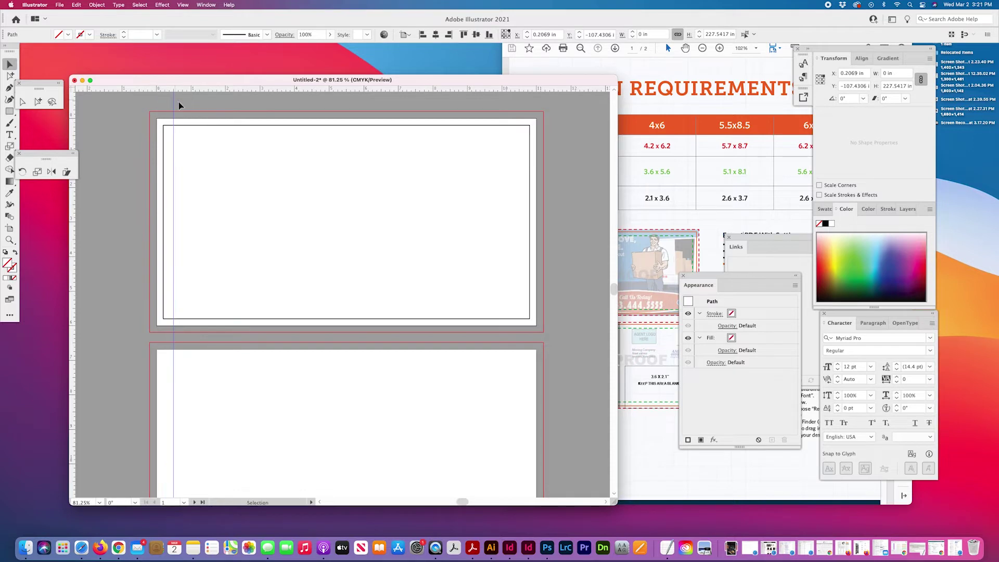
# Step: Align the guide to the rectangle's left edge using Align To Selection
pyautogui.moveTo(159, 139); pyautogui.dragTo(198, 149)
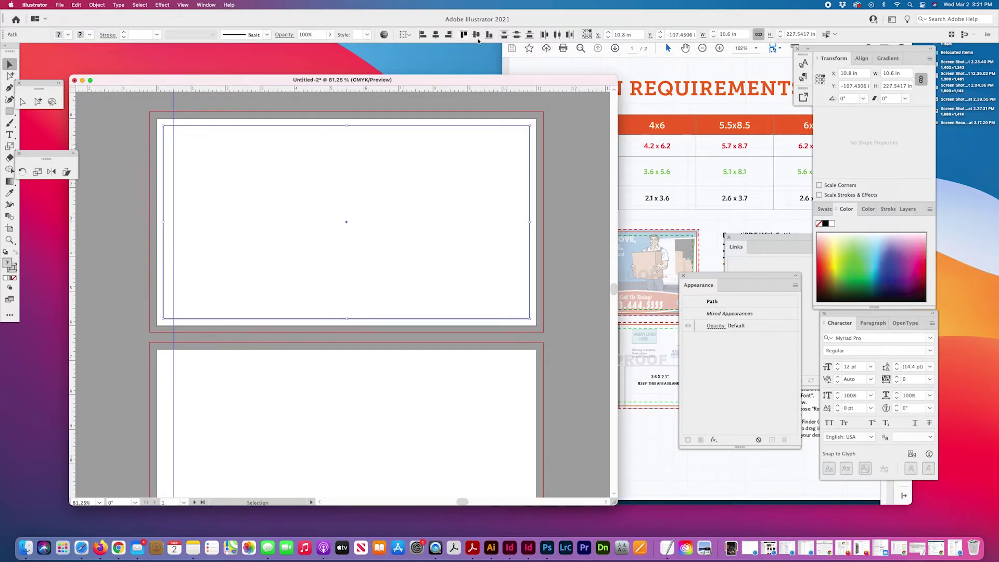
pyautogui.click(409, 35)
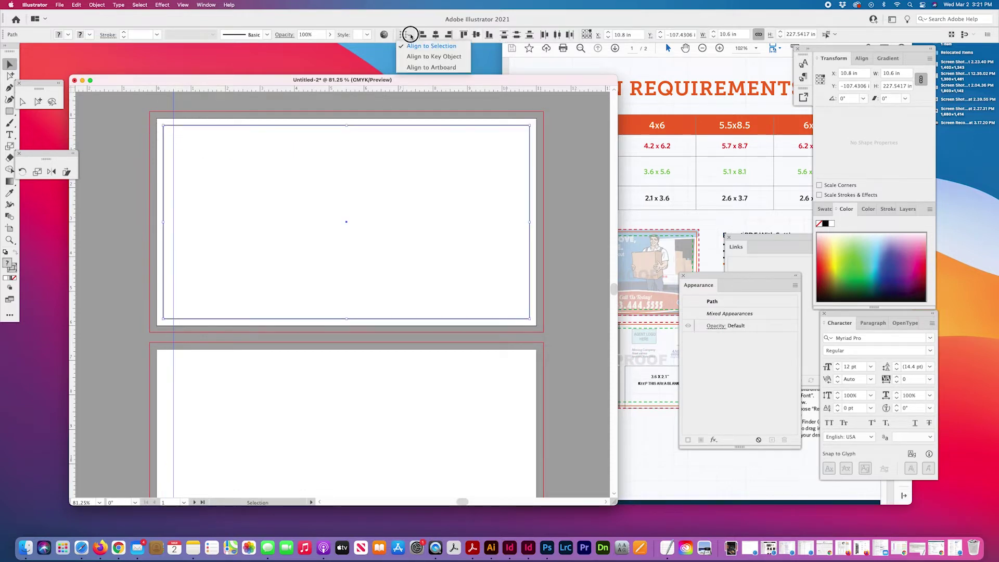
pyautogui.click(448, 35)
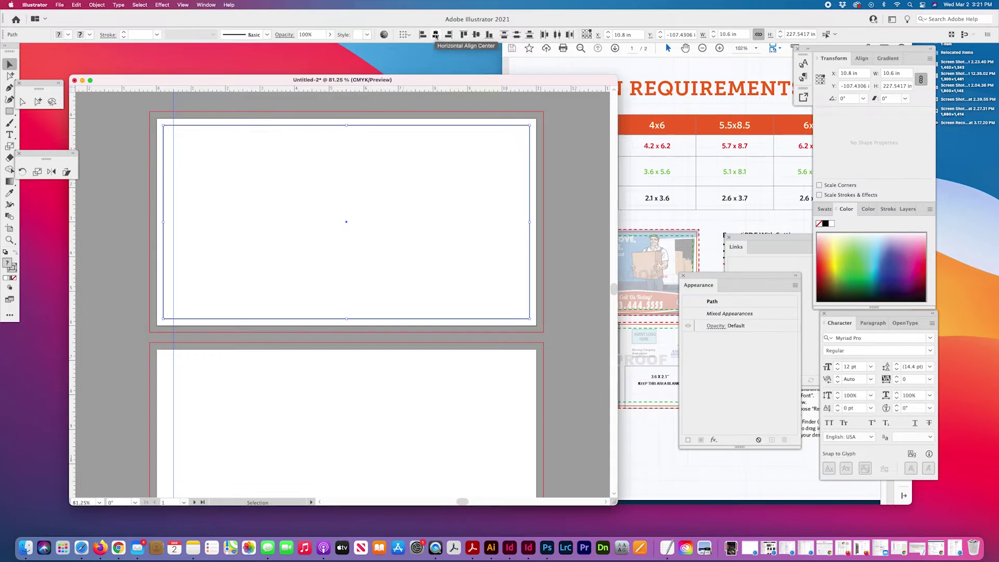
pyautogui.click(423, 34)
# Step: Add horizontal guides aligned to the rectangle's top and bottom edges
pyautogui.click(176, 101)
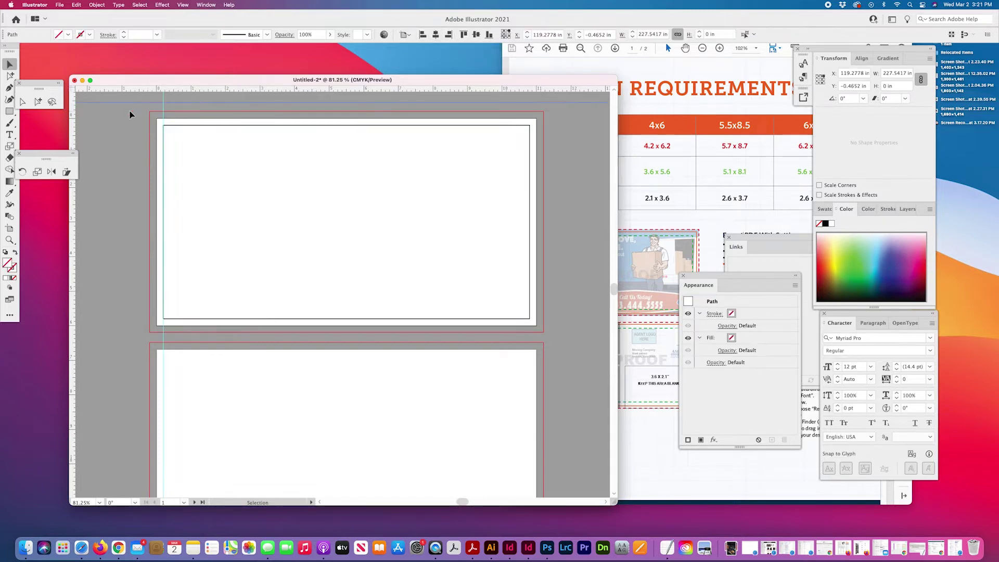
pyautogui.moveTo(128, 88); pyautogui.dragTo(199, 136)
pyautogui.click(463, 35)
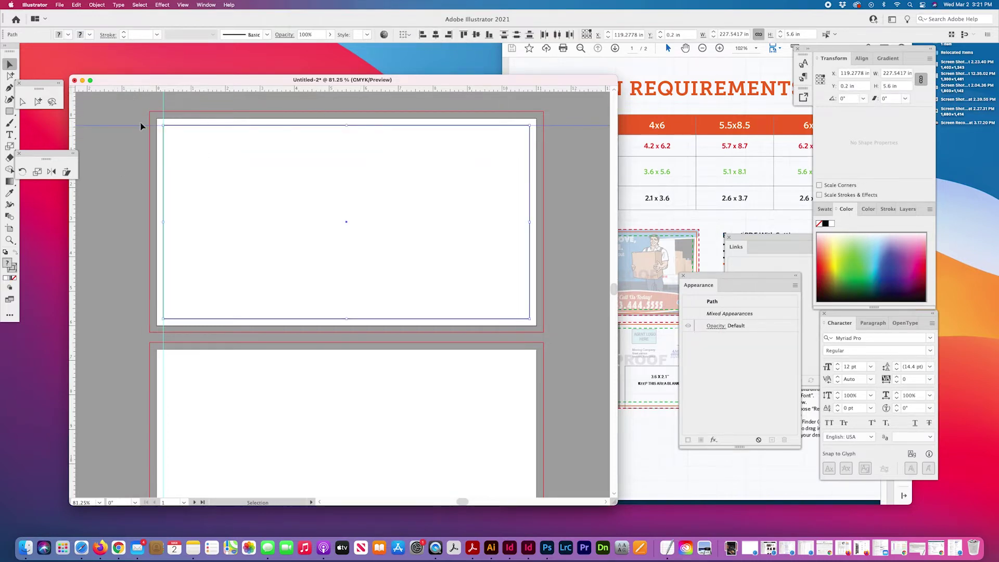
pyautogui.click(118, 127)
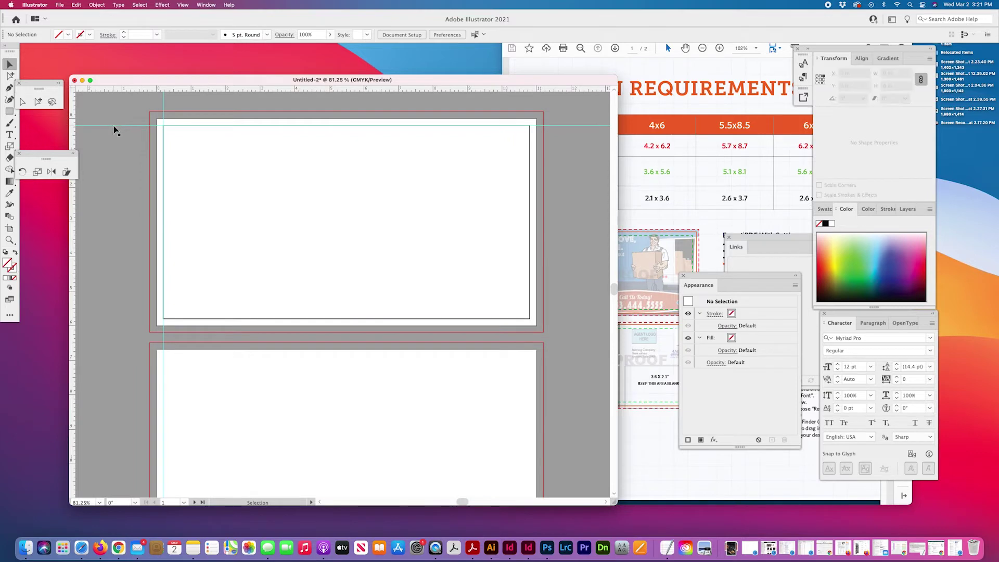
pyautogui.moveTo(130, 97); pyautogui.dragTo(142, 266)
pyautogui.click(205, 318)
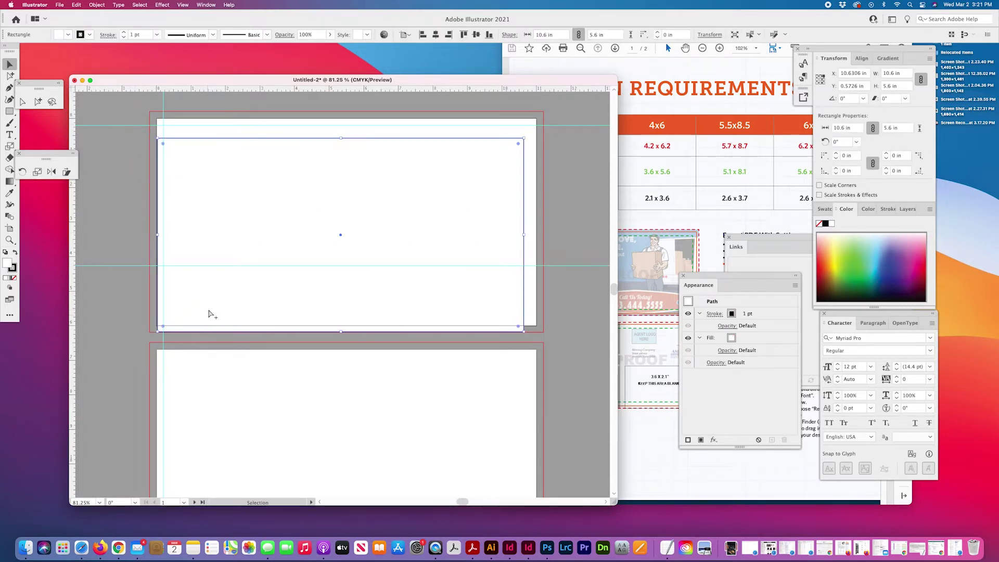
pyautogui.keyDown('shift'); pyautogui.click(121, 265); pyautogui.keyUp('shift')
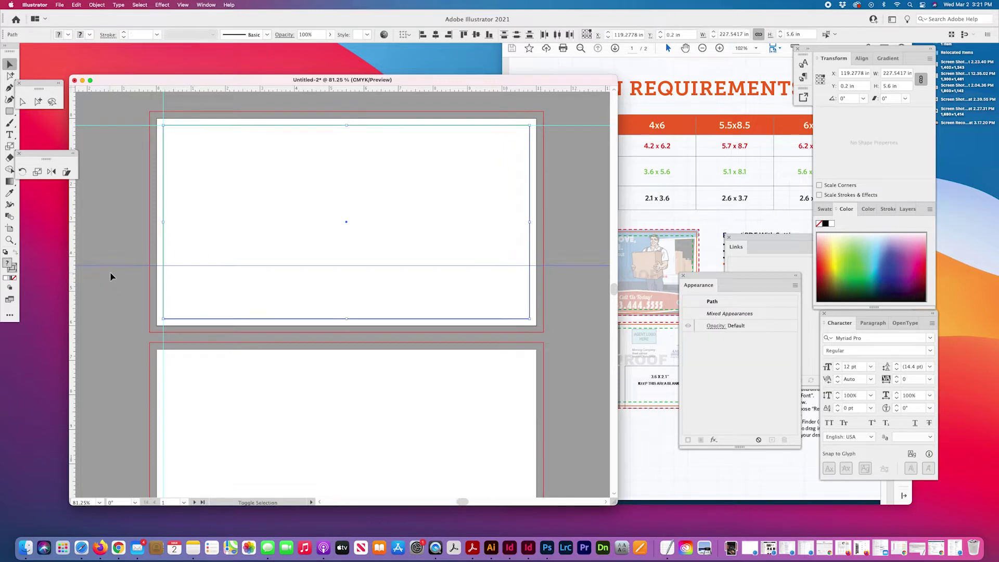
pyautogui.click(489, 34)
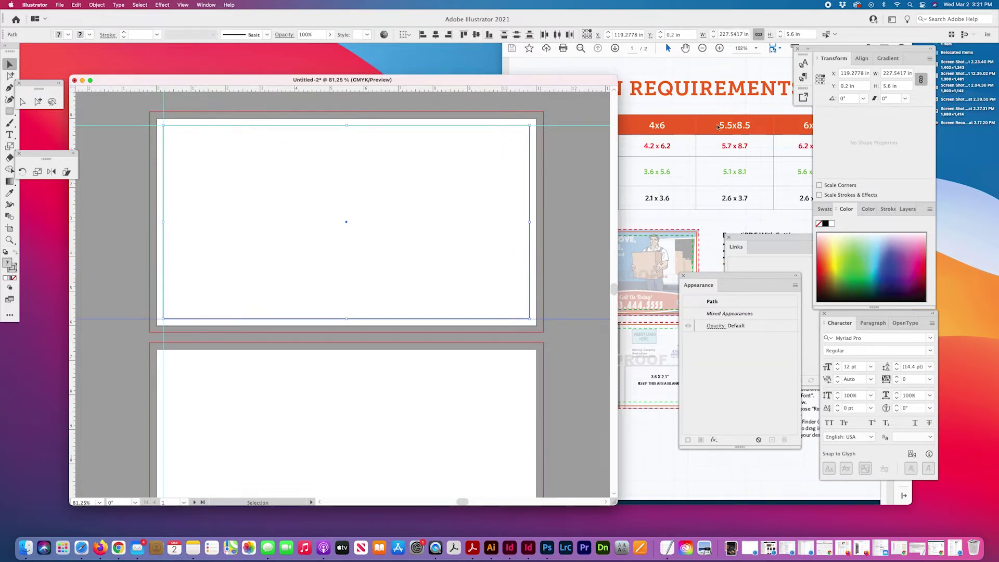
# Step: Move a vertical guide onto the rectangle's right edge
pyautogui.click(789, 149)
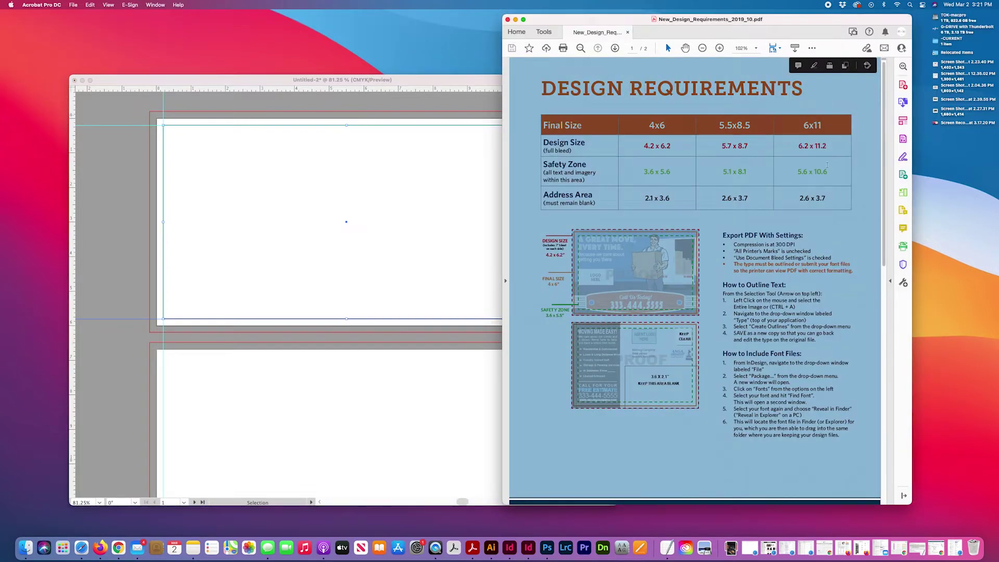
pyautogui.click(132, 103)
pyautogui.click(166, 108)
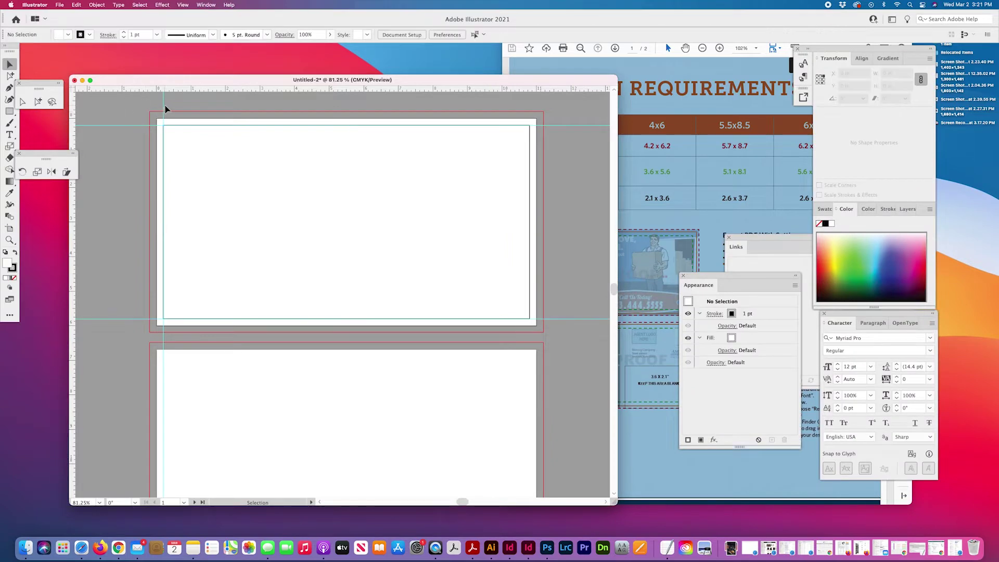
pyautogui.moveTo(165, 109); pyautogui.dragTo(524, 104)
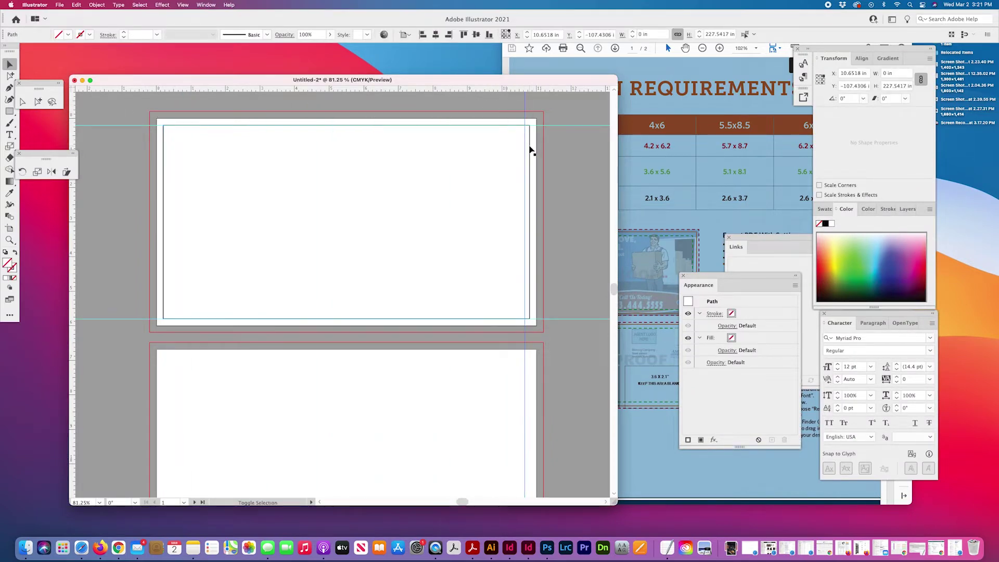
pyautogui.keyDown('shift'); pyautogui.click(530, 149); pyautogui.keyUp('shift')
pyautogui.click(449, 35)
# Step: Add a vertical guide aligned to the rectangle's left edge, then select the rectangle alone
pyautogui.click(520, 190)
pyautogui.click(467, 158)
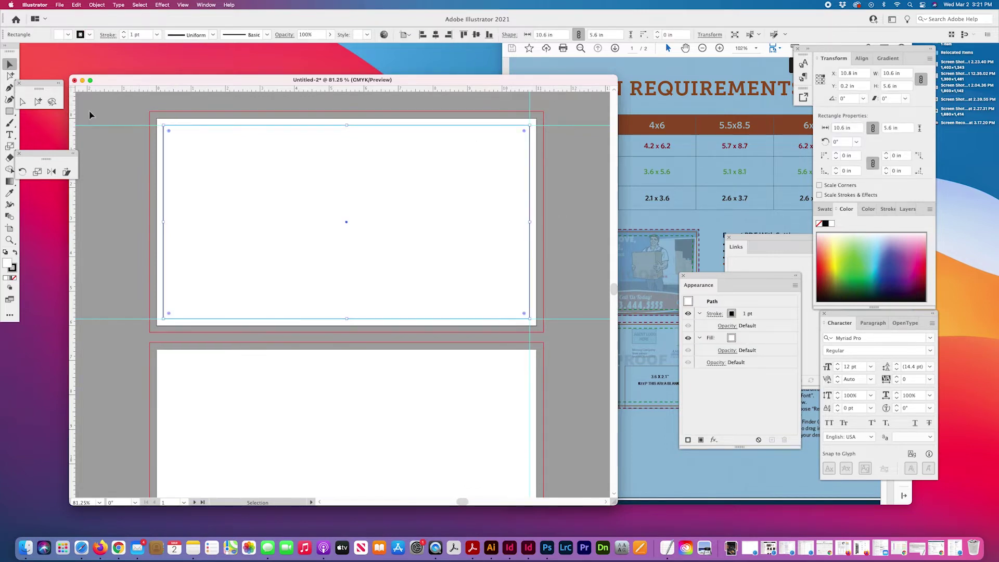
pyautogui.moveTo(75, 107); pyautogui.dragTo(192, 159)
pyautogui.click(423, 34)
pyautogui.press('super+shift+a')
pyautogui.click(243, 145)
# Step: Create a new layer named guides with the Magenta layer colour
pyautogui.click(242, 146)
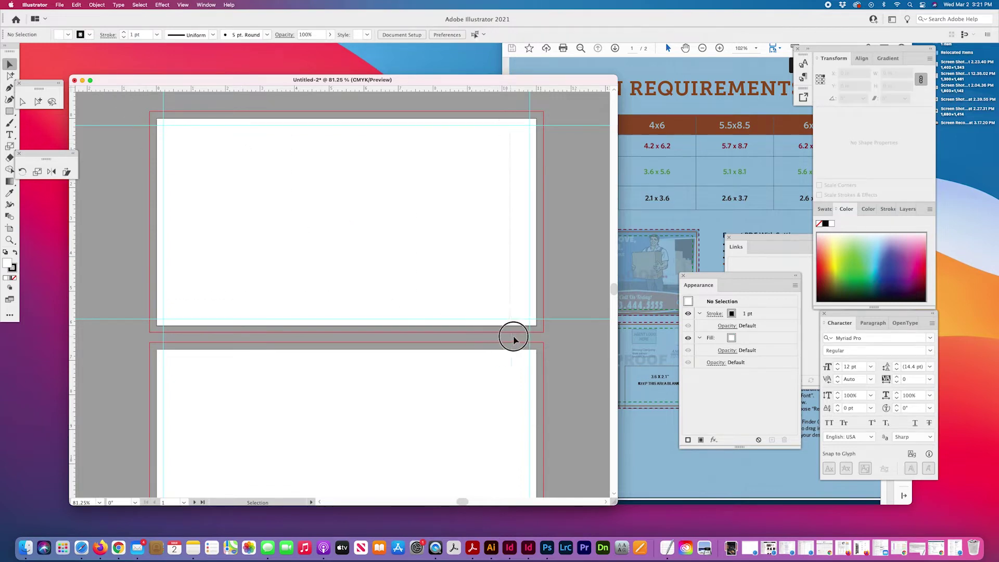
pyautogui.click(532, 340)
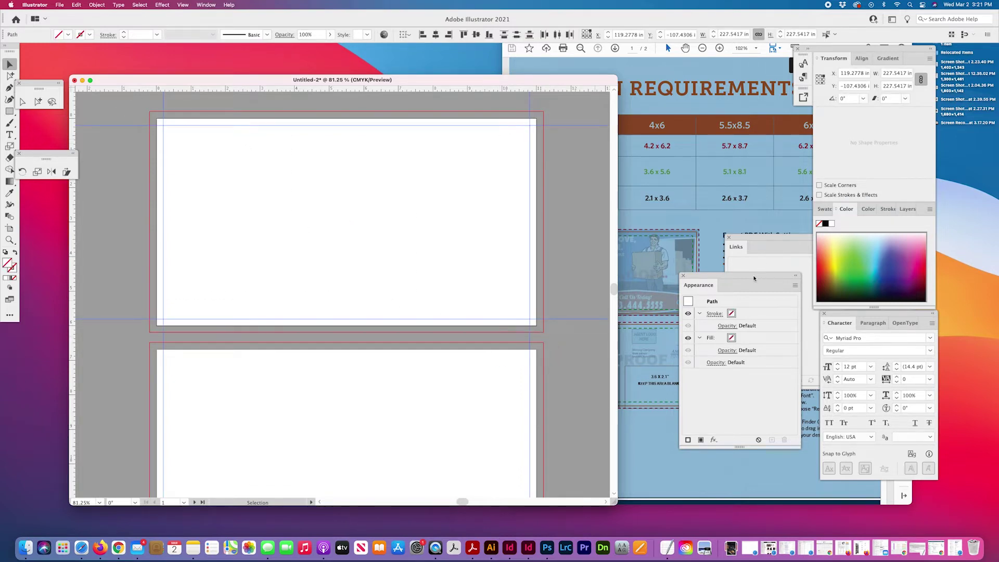
pyautogui.moveTo(752, 273); pyautogui.dragTo(749, 302)
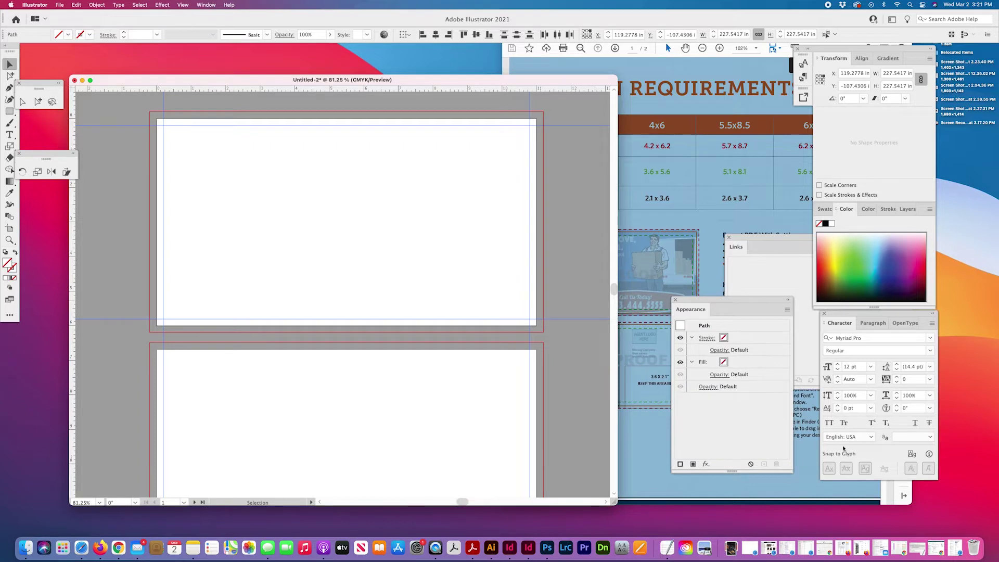
pyautogui.click(907, 209)
pyautogui.click(930, 209)
pyautogui.click(928, 213)
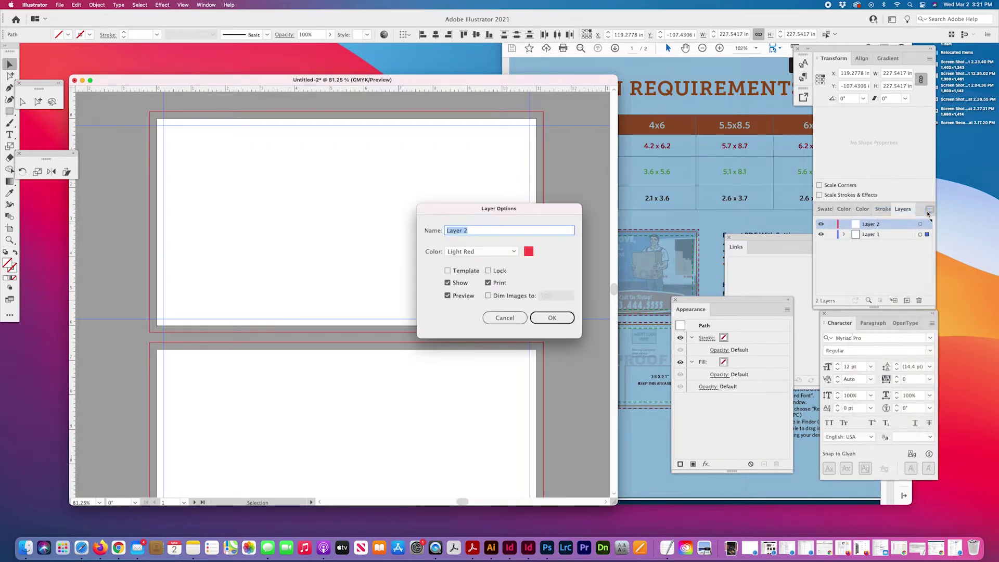
pyautogui.write('guides')
pyautogui.click(481, 252)
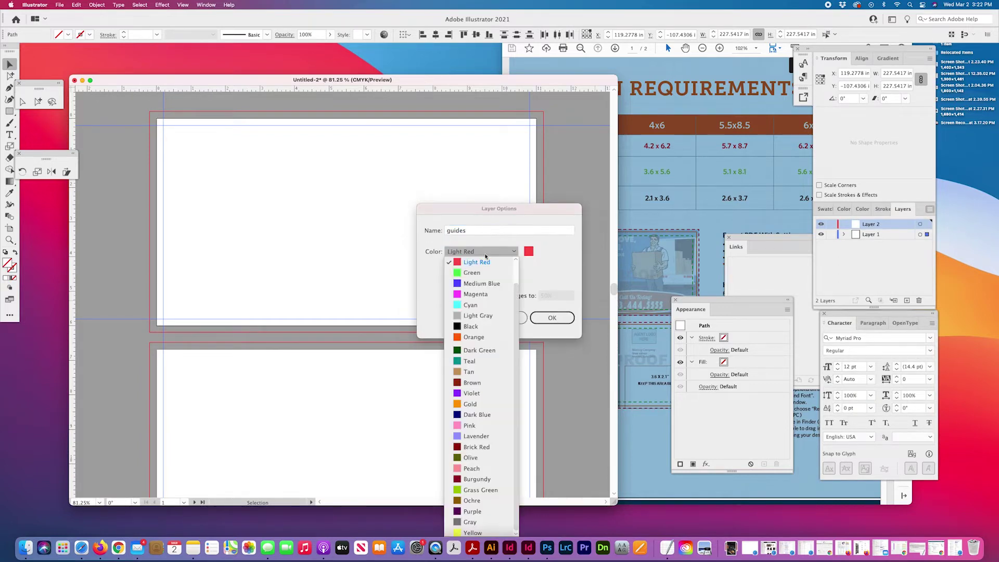
pyautogui.click(475, 295)
pyautogui.click(552, 318)
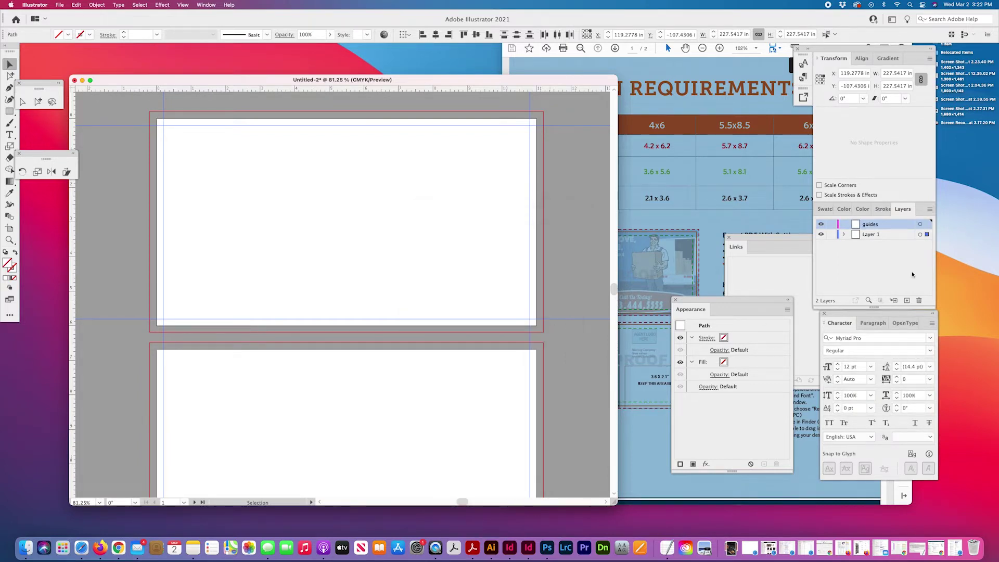
# Step: Rename Layer 1 to art
pyautogui.doubleClick(870, 234)
pyautogui.write('art')
pyautogui.press('Return')
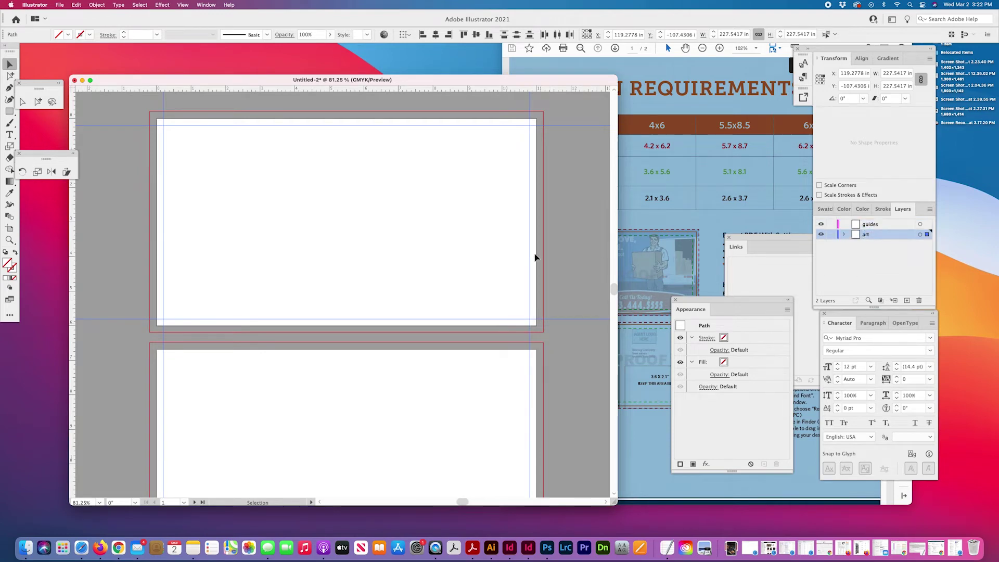
# Step: Select the top and bottom guides on the first artboard
pyautogui.click(442, 244)
pyautogui.moveTo(150, 120); pyautogui.dragTo(557, 343)
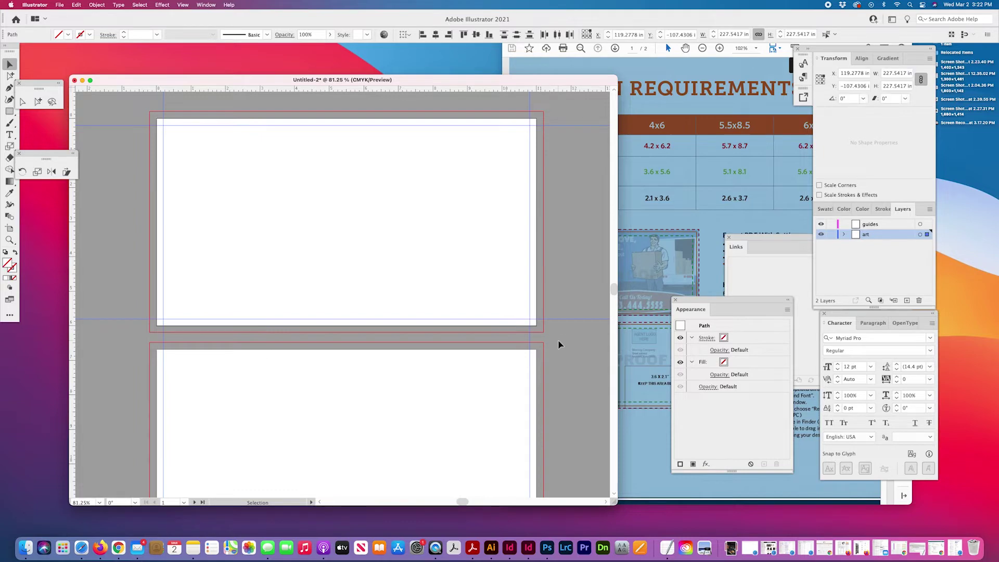
pyautogui.click(447, 403)
pyautogui.scroll(-5, 446, 400)
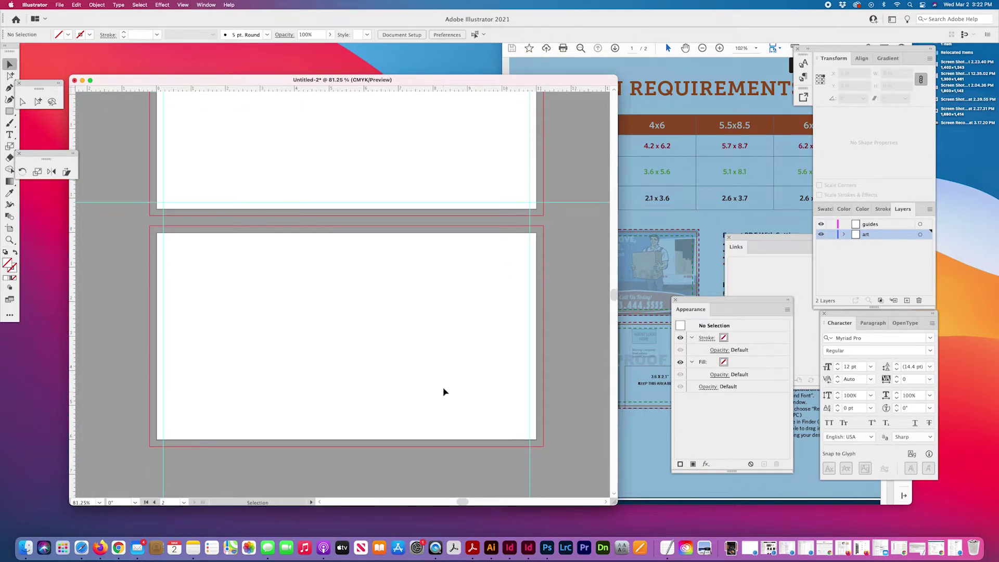
pyautogui.scroll(5, 444, 392)
pyautogui.click(467, 292)
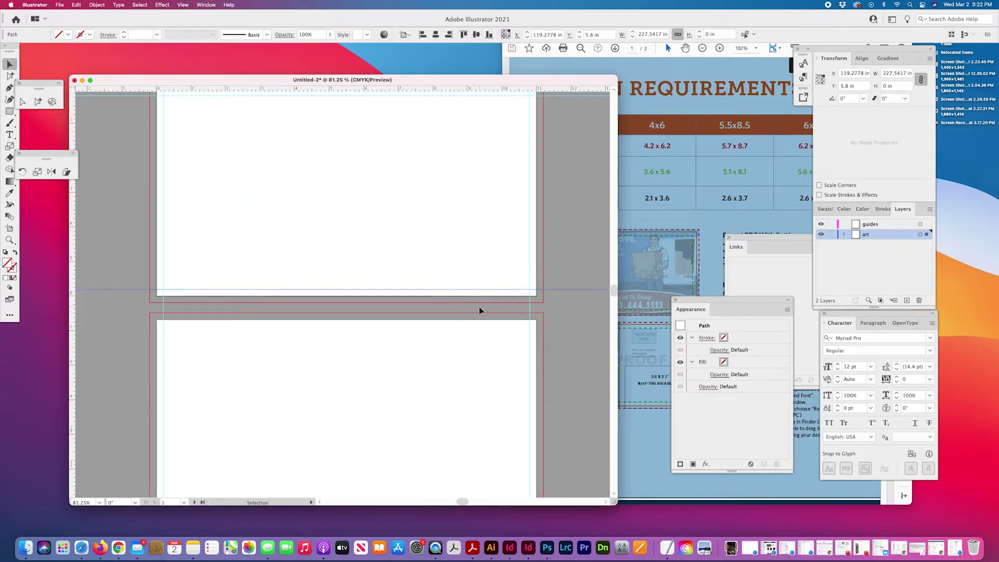
pyautogui.scroll(2, 479, 310)
pyautogui.keyDown('shift'); pyautogui.click(468, 213); pyautogui.keyUp('shift')
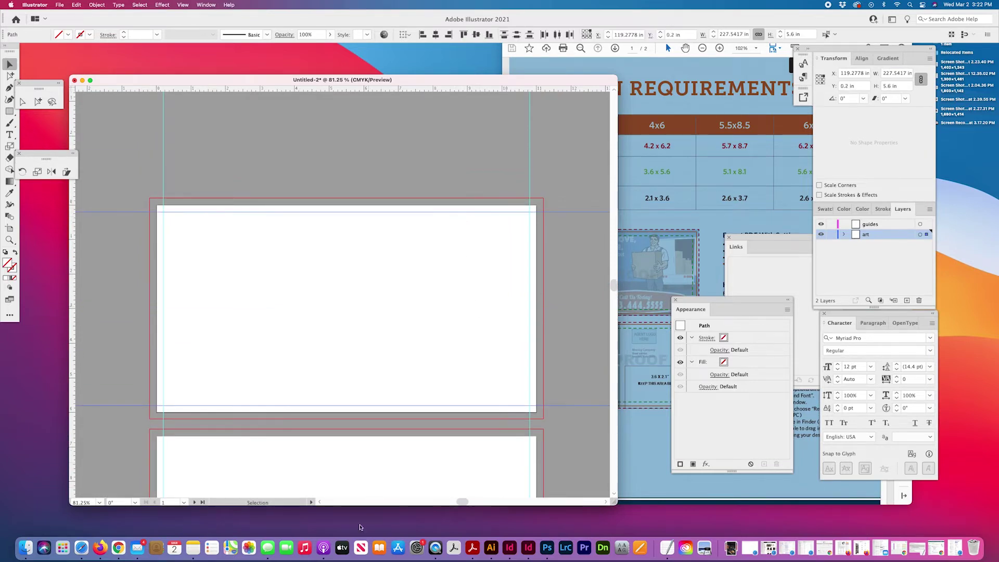
pyautogui.scroll(-8, 353, 441)
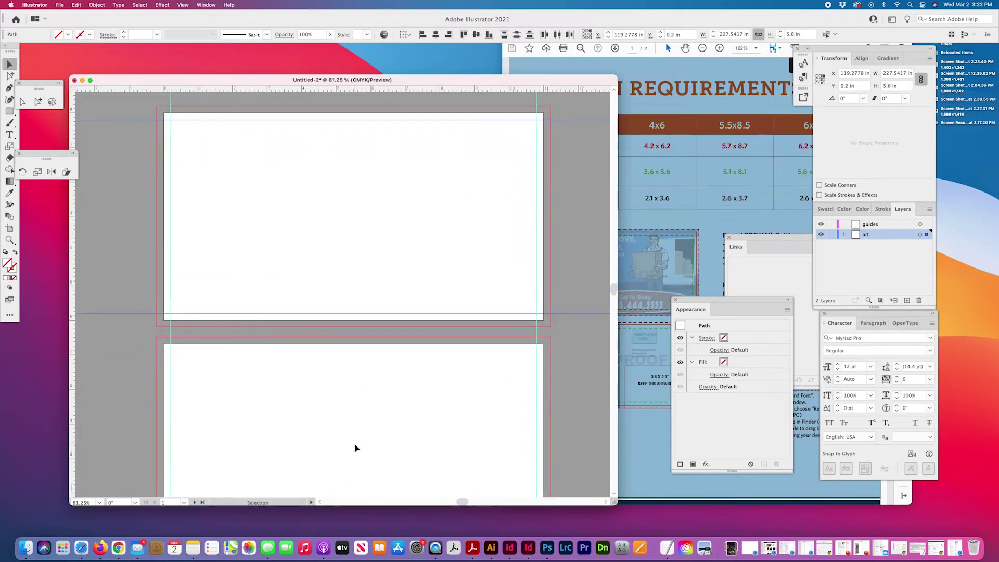
# Step: Paste the guides in place on the second artboard and move them onto the guides layer
pyautogui.click(341, 364)
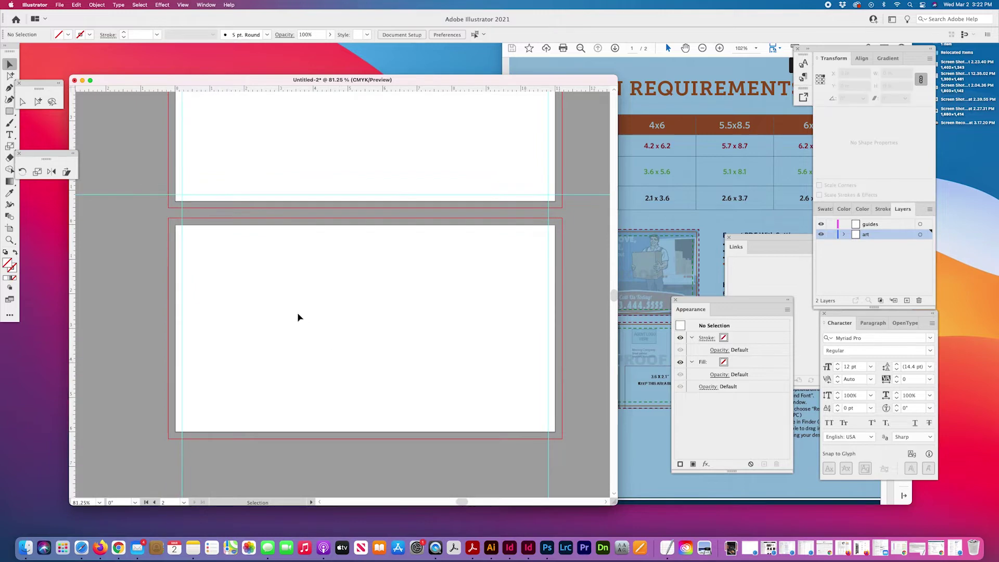
pyautogui.click(77, 5)
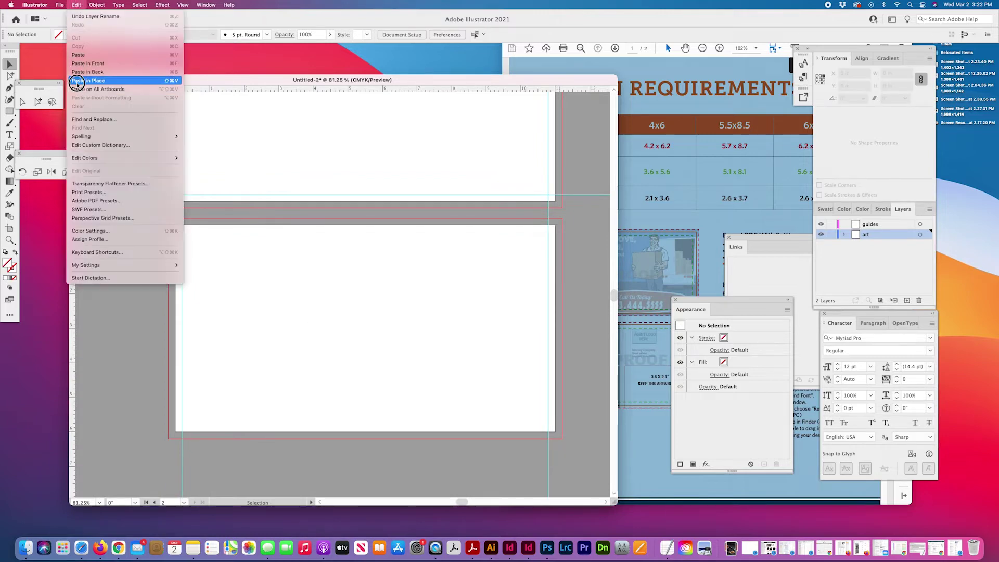
pyautogui.click(88, 80)
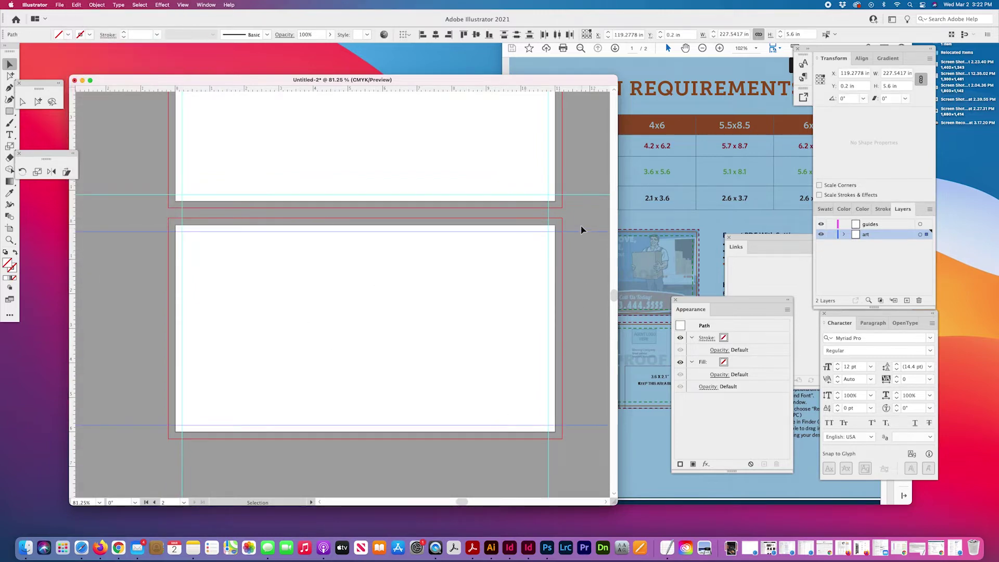
pyautogui.moveTo(584, 225); pyautogui.dragTo(93, 442)
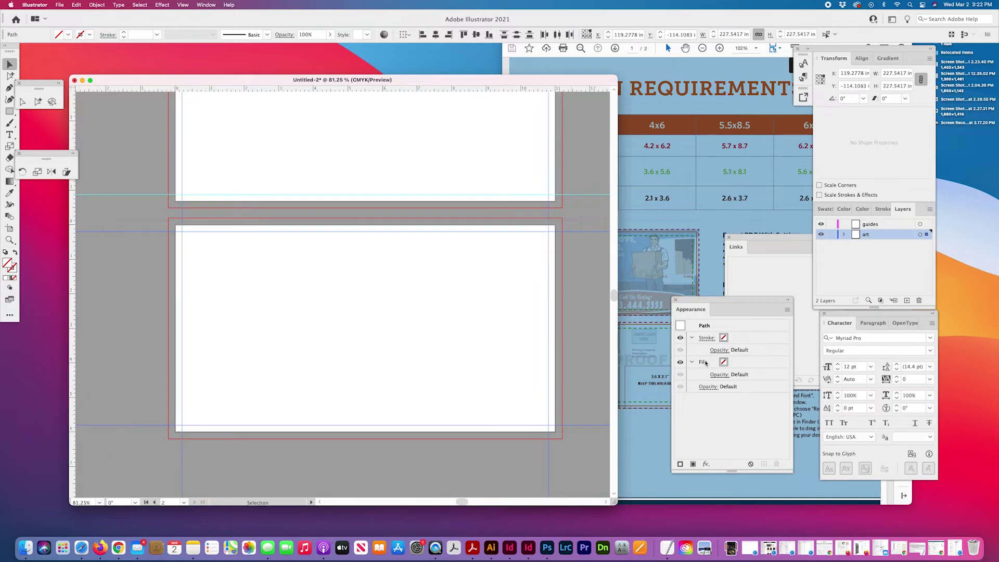
pyautogui.moveTo(926, 234); pyautogui.dragTo(927, 223)
# Step: Move the two horizontal guides onto the guides layer and lock that layer
pyautogui.scroll(5, 309, 236)
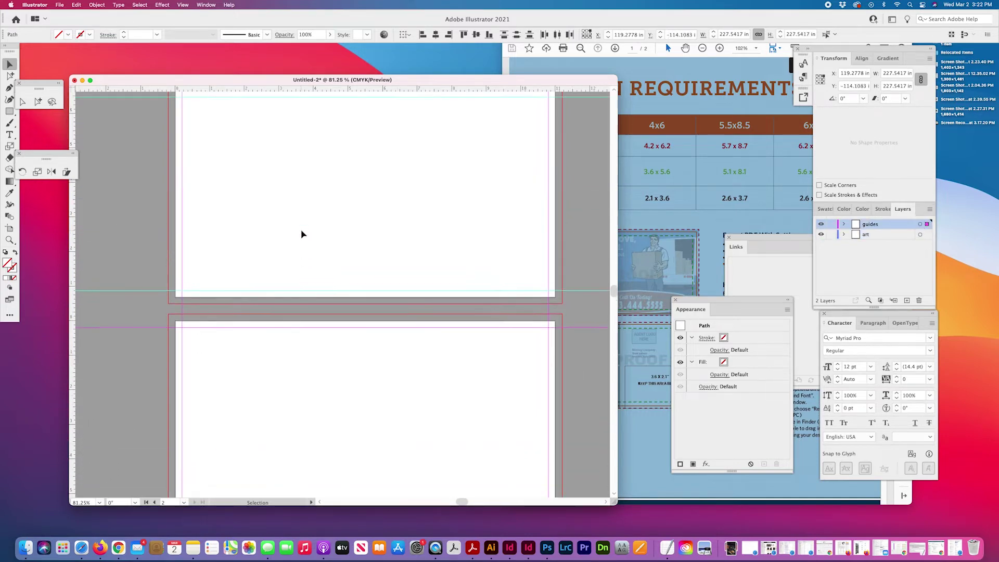
pyautogui.keyDown('shift'); pyautogui.click(306, 138); pyautogui.keyUp('shift')
pyautogui.keyDown('shift'); pyautogui.click(322, 333); pyautogui.keyUp('shift')
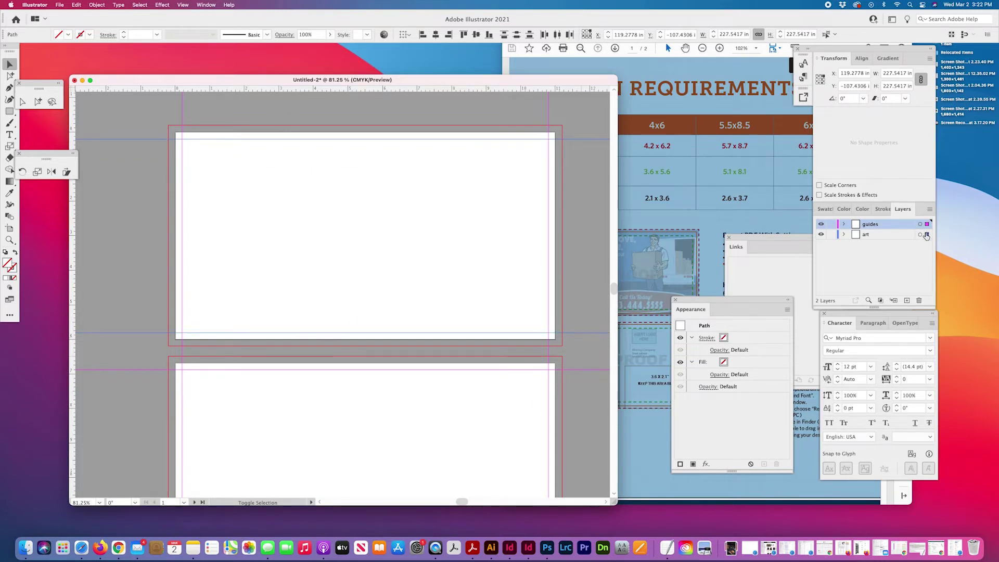
pyautogui.moveTo(925, 234); pyautogui.dragTo(925, 225)
pyautogui.click(832, 224)
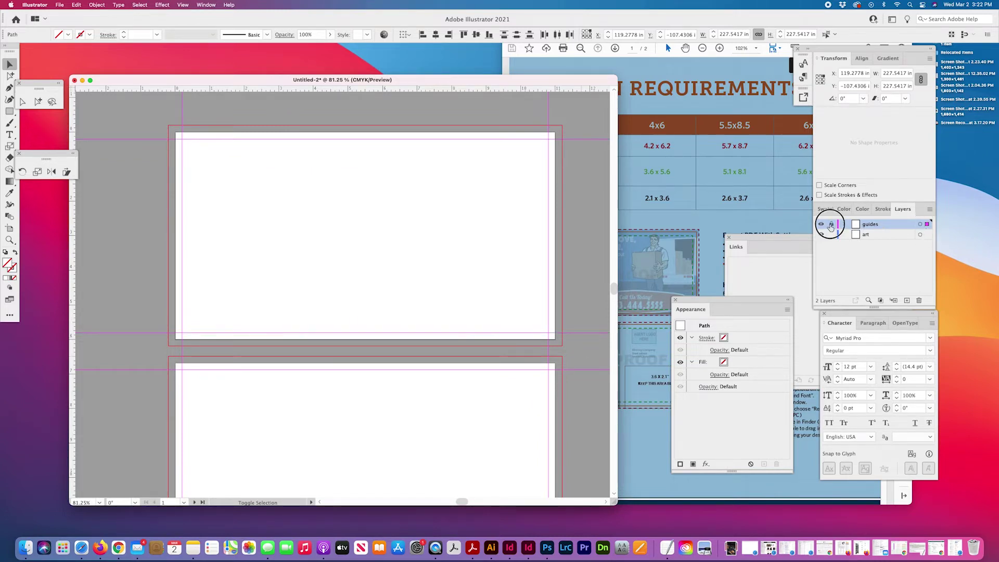
pyautogui.doubleClick(875, 226)
pyautogui.click(881, 259)
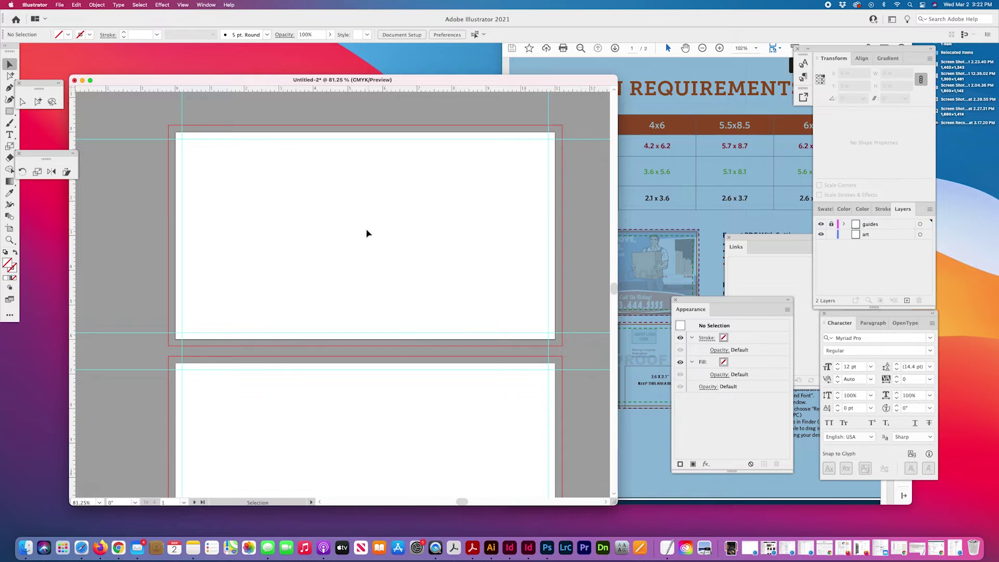
# Step: Reposition and narrow the document window so the PDF's size table shows beside both artboards
pyautogui.hscroll(2, 370, 234)
pyautogui.scroll(-1, 370, 234)
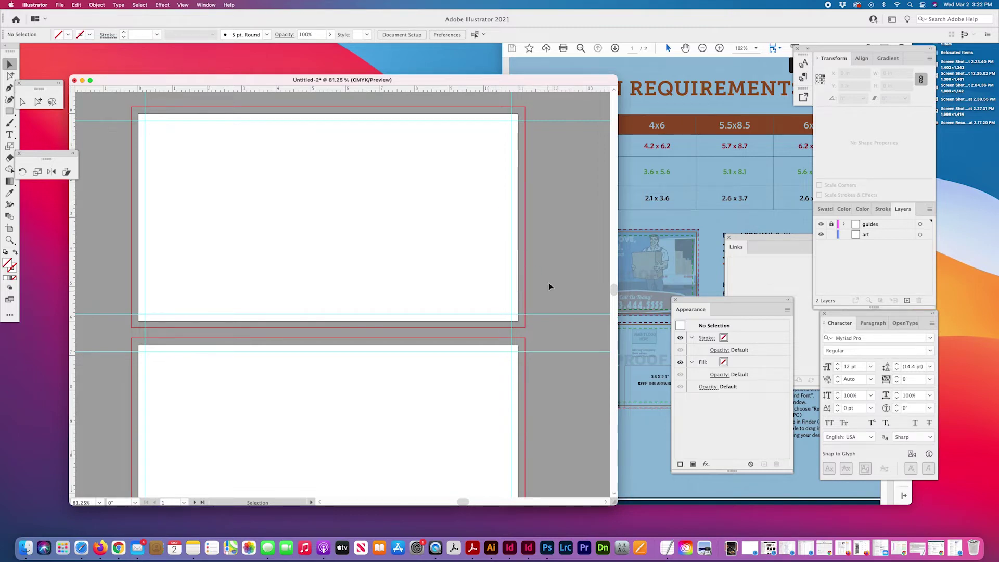
pyautogui.moveTo(519, 83); pyautogui.dragTo(484, 56)
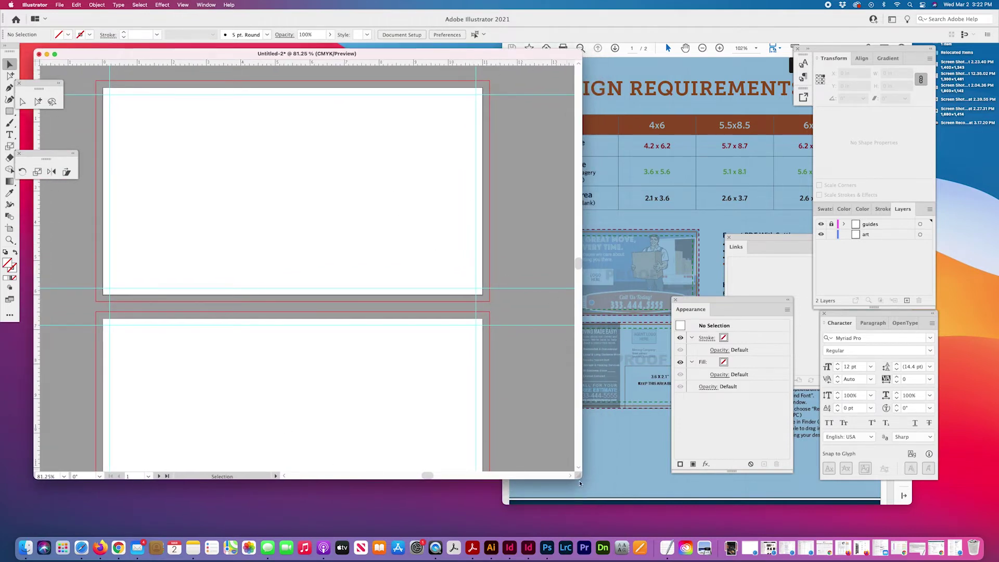
pyautogui.moveTo(581, 478); pyautogui.dragTo(587, 521)
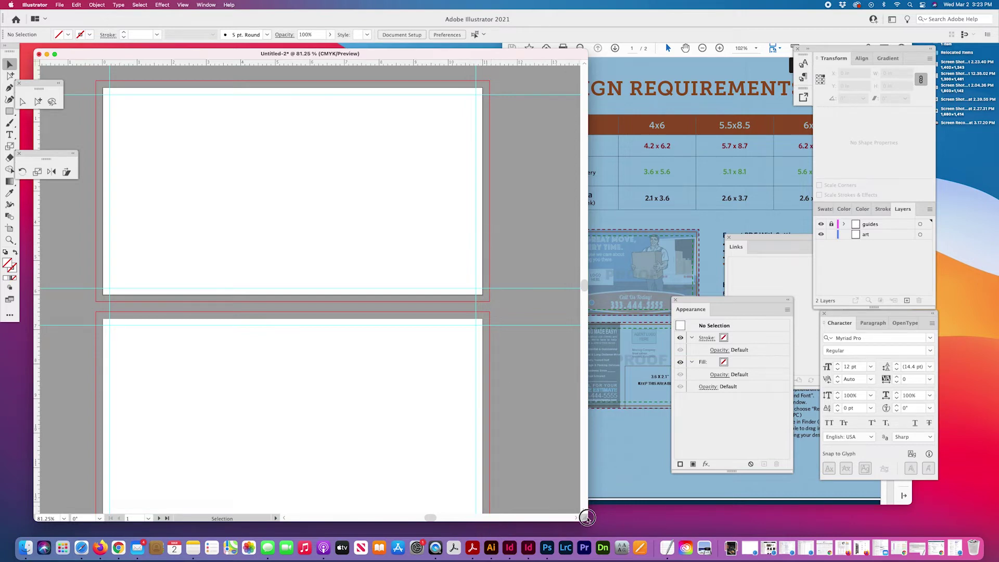
pyautogui.moveTo(587, 518); pyautogui.dragTo(527, 526)
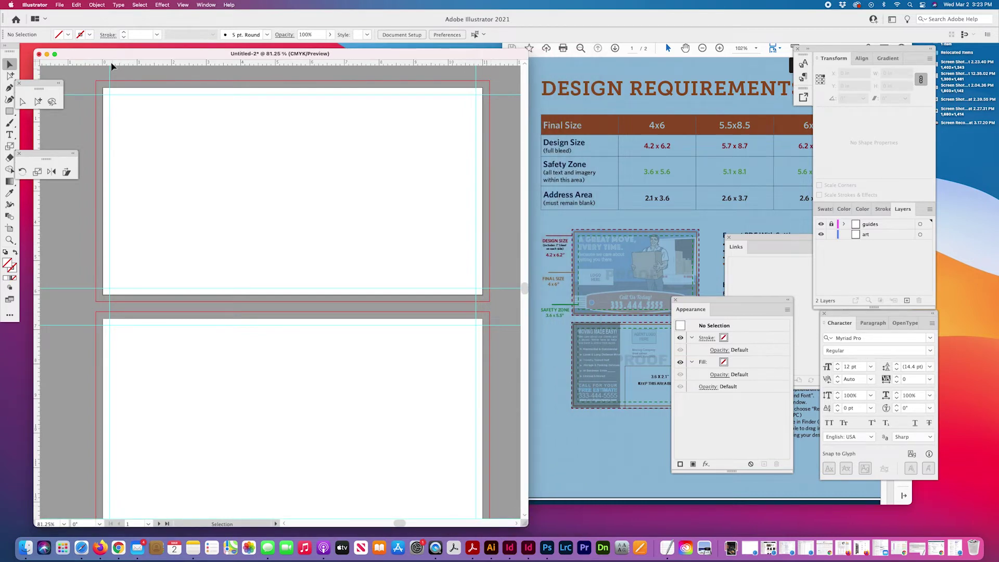
pyautogui.scroll(-2, 111, 66)
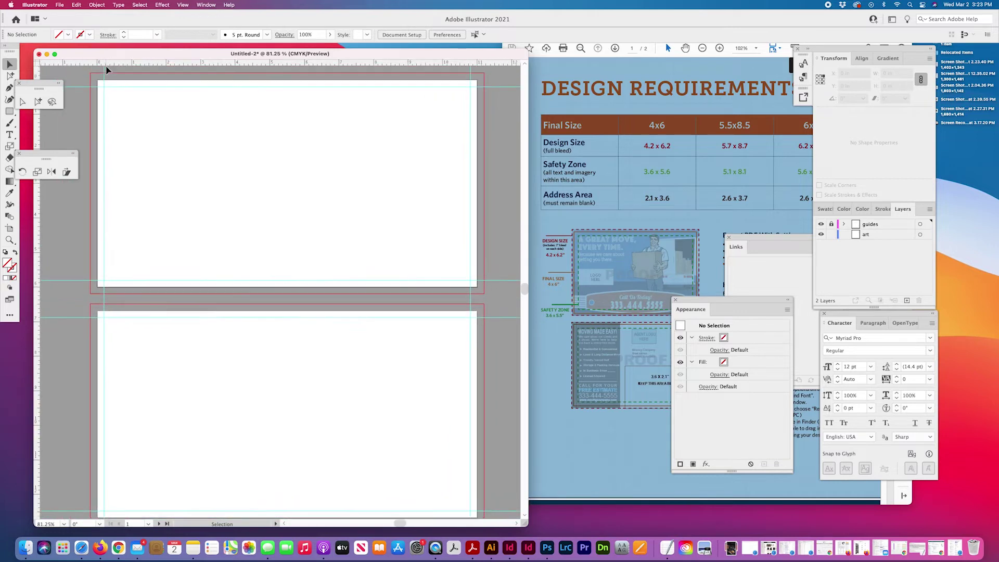
pyautogui.moveTo(116, 53); pyautogui.dragTo(145, 52)
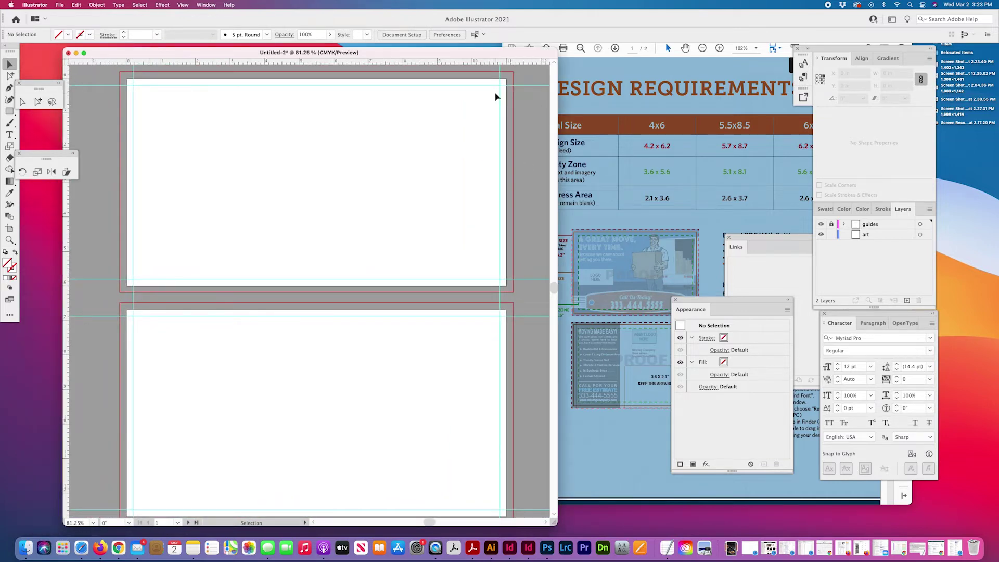
# Step: Save the document to the Desktop as postcard-11x6-template.ai, accepting the default Illustrator options
pyautogui.press('shift')
pyautogui.press('super+shift+s')
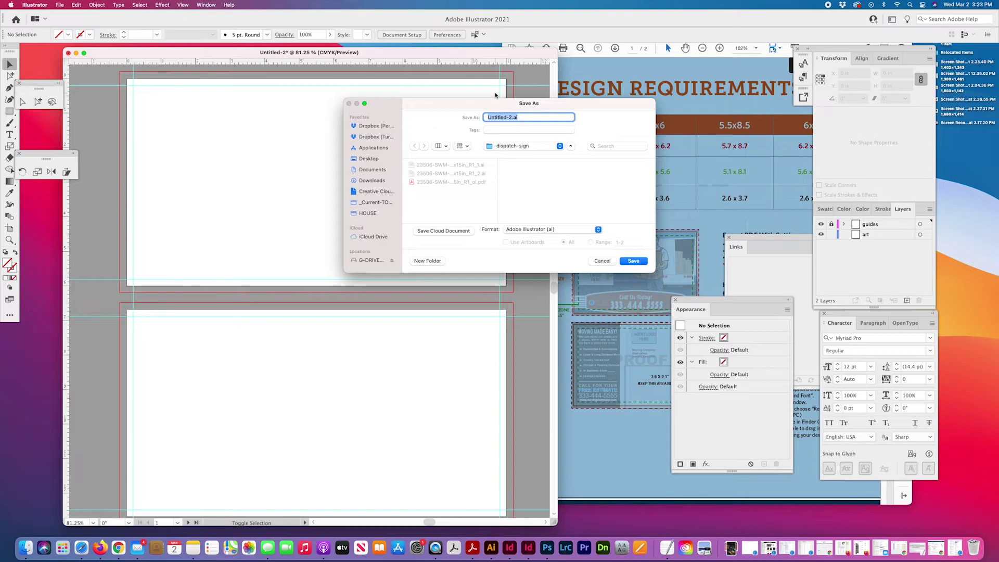
pyautogui.write('postcard-11x6-template')
pyautogui.click(366, 159)
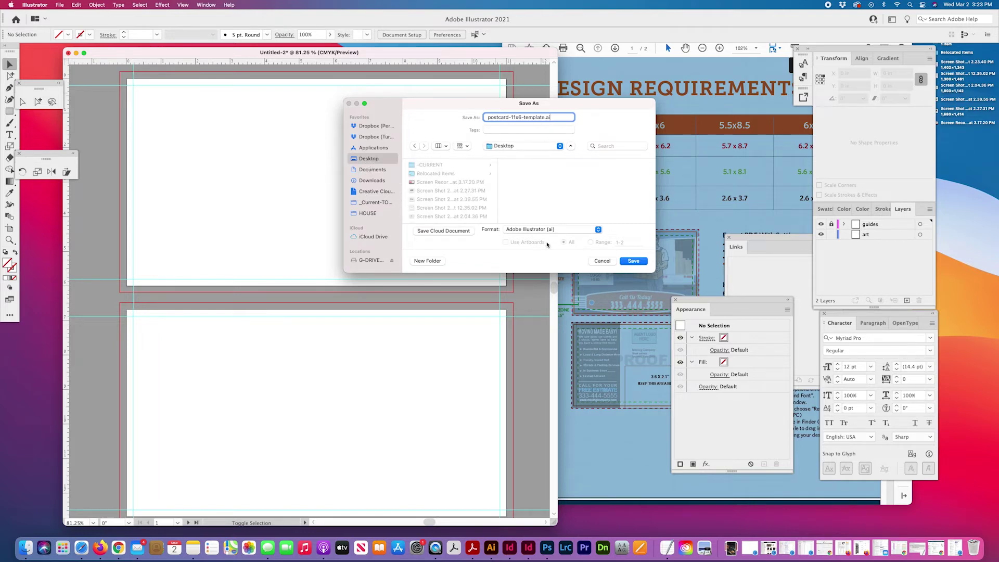
pyautogui.click(633, 261)
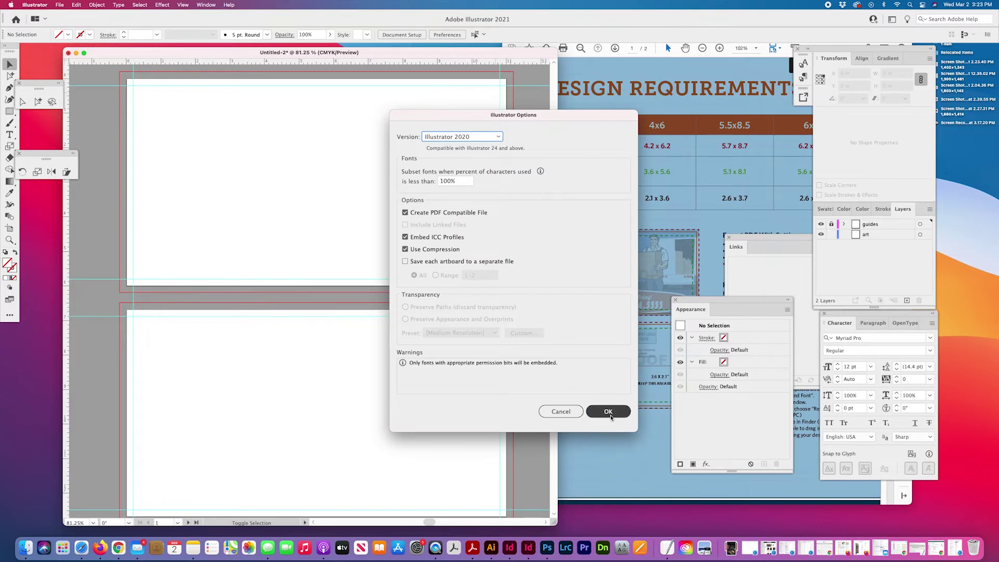
pyautogui.press('Return')
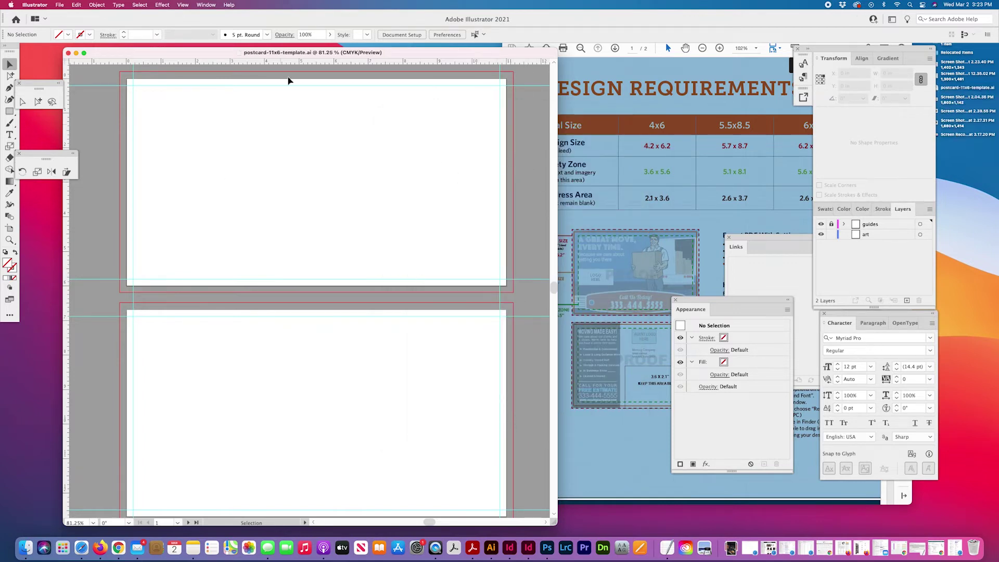
# Step: Start a new InDesign document with its units set to inches
pyautogui.click(528, 548)
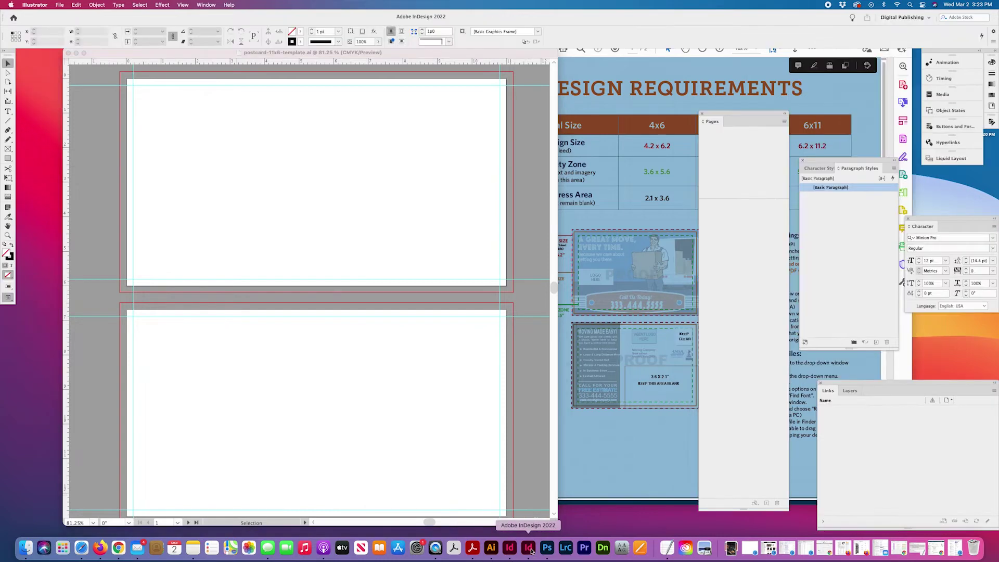
pyautogui.click(56, 5)
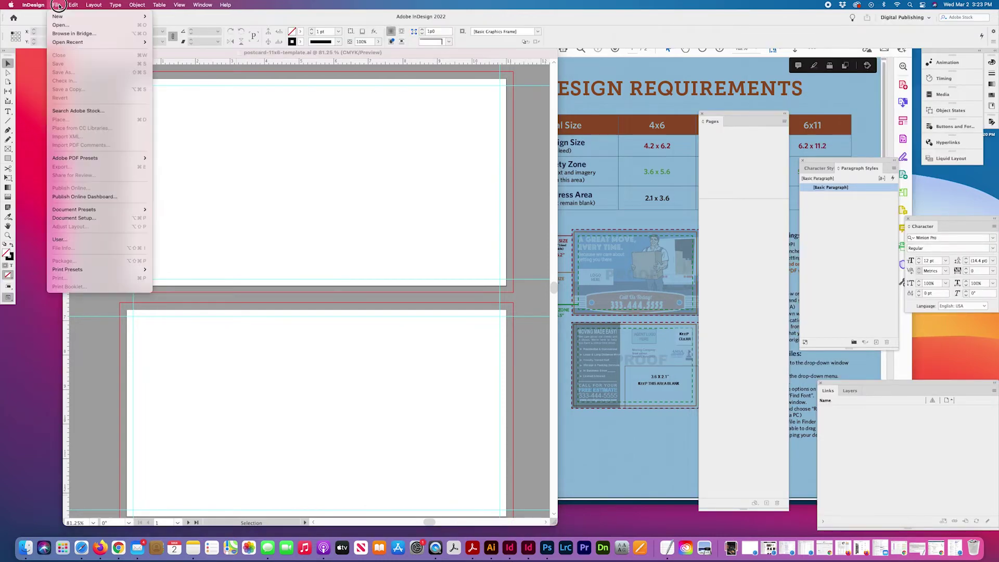
pyautogui.moveTo(101, 14)
pyautogui.click(170, 17)
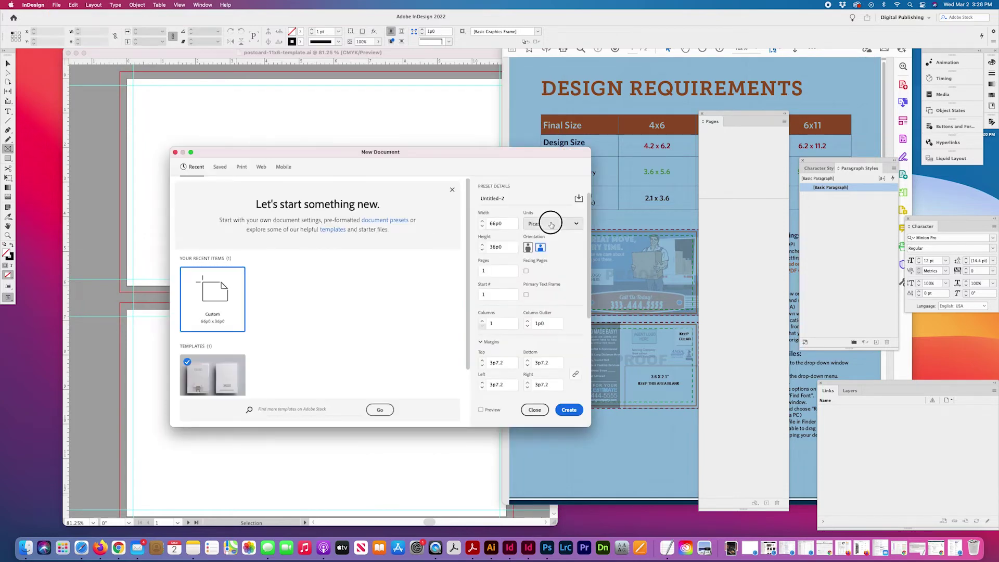
pyautogui.click(549, 224)
pyautogui.click(552, 268)
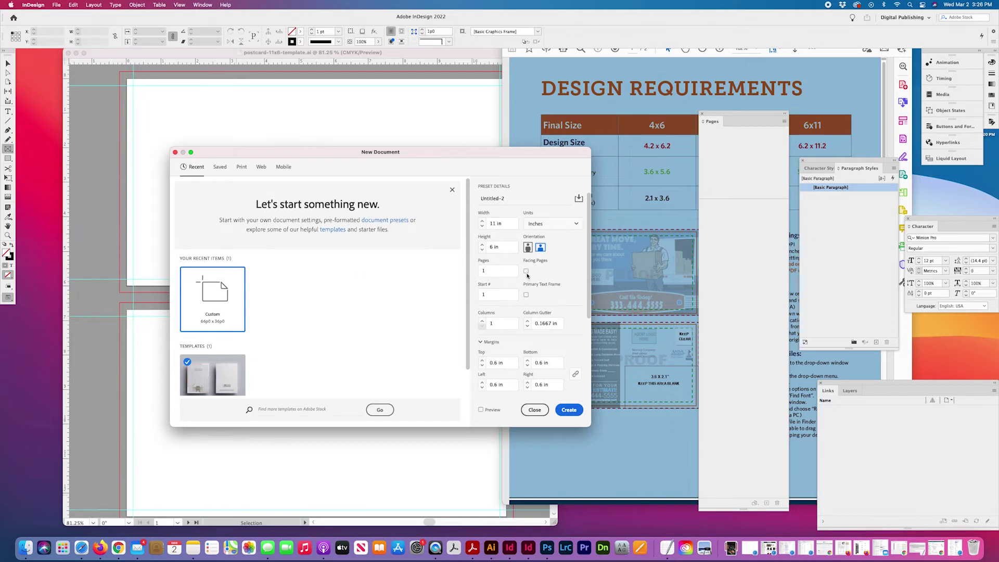
# Step: Give the 11 × 6 in document 0.2 in margins and 0.2 in bleed, then create it
pyautogui.scroll(-3, 526, 312)
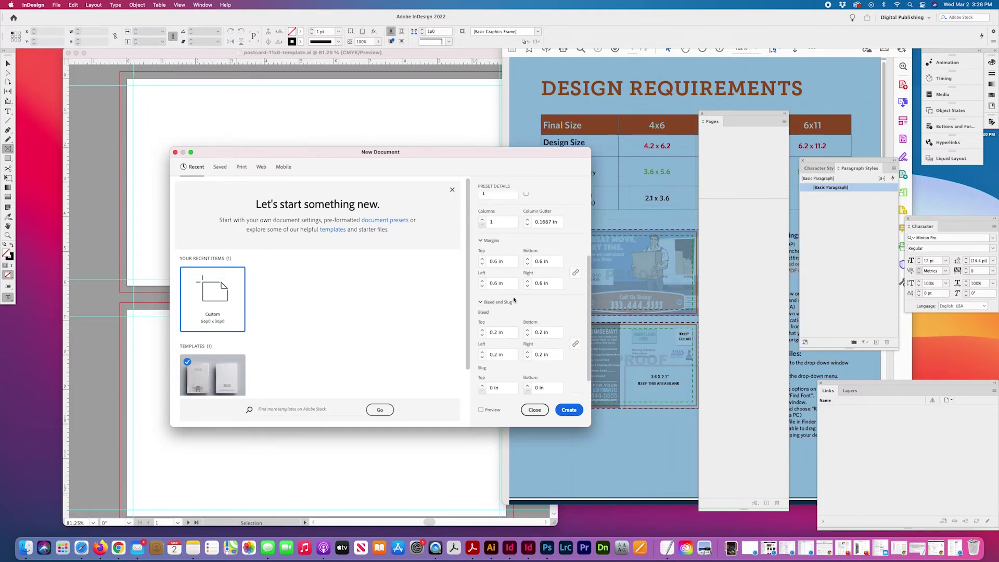
pyautogui.click(505, 261)
pyautogui.click(846, 137)
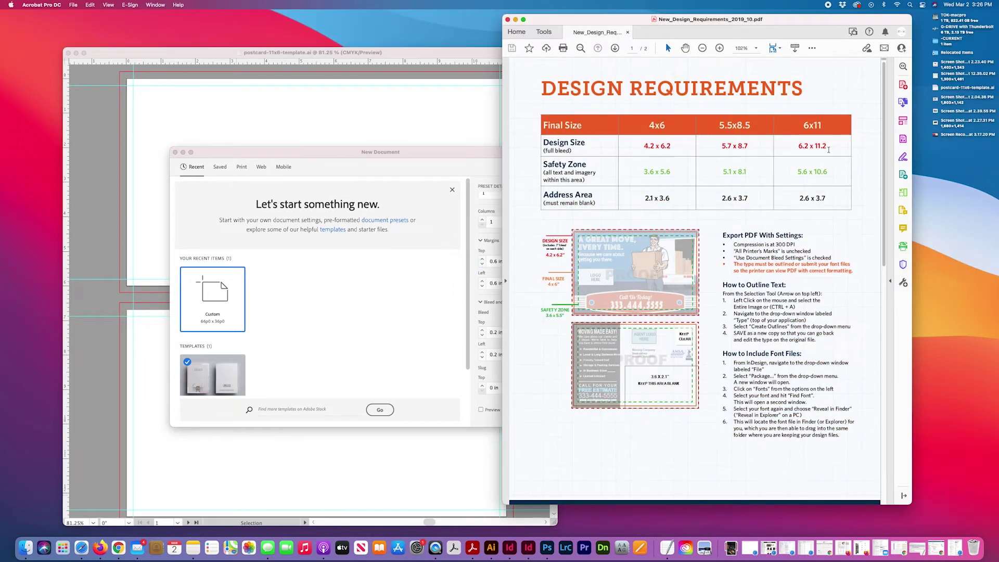
pyautogui.click(463, 166)
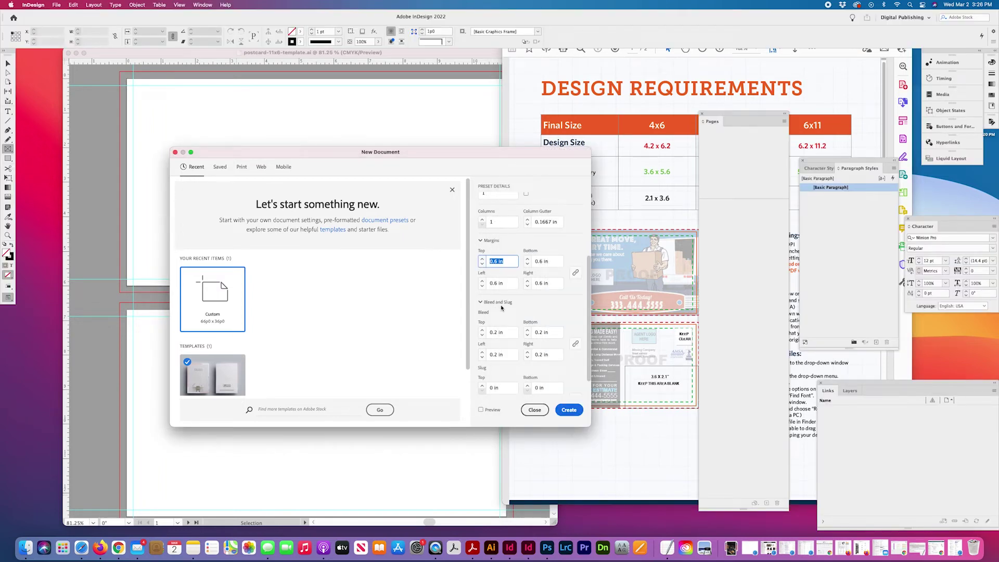
pyautogui.write('1')
pyautogui.press('Tab')
pyautogui.scroll(-2, 519, 393)
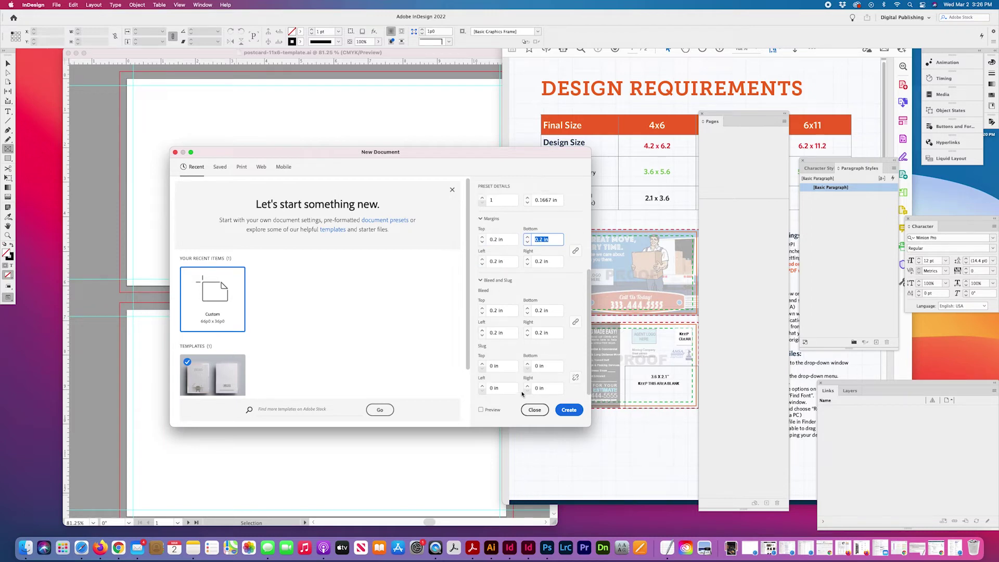
pyautogui.click(569, 410)
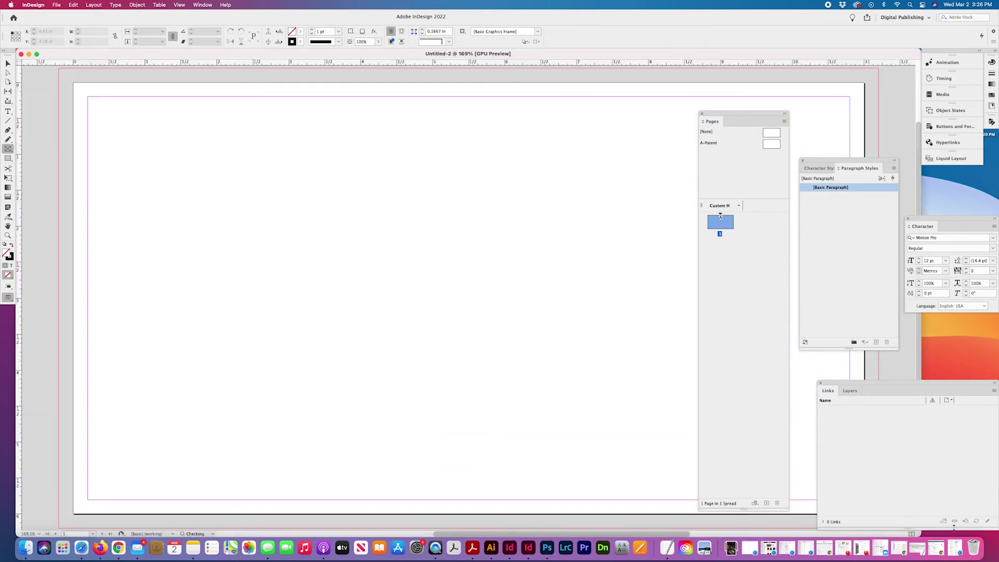
# Step: Resize and reposition the document window, then open the A-Parent page for editing
pyautogui.moveTo(918, 536); pyautogui.dragTo(603, 394)
pyautogui.moveTo(475, 57); pyautogui.dragTo(493, 83)
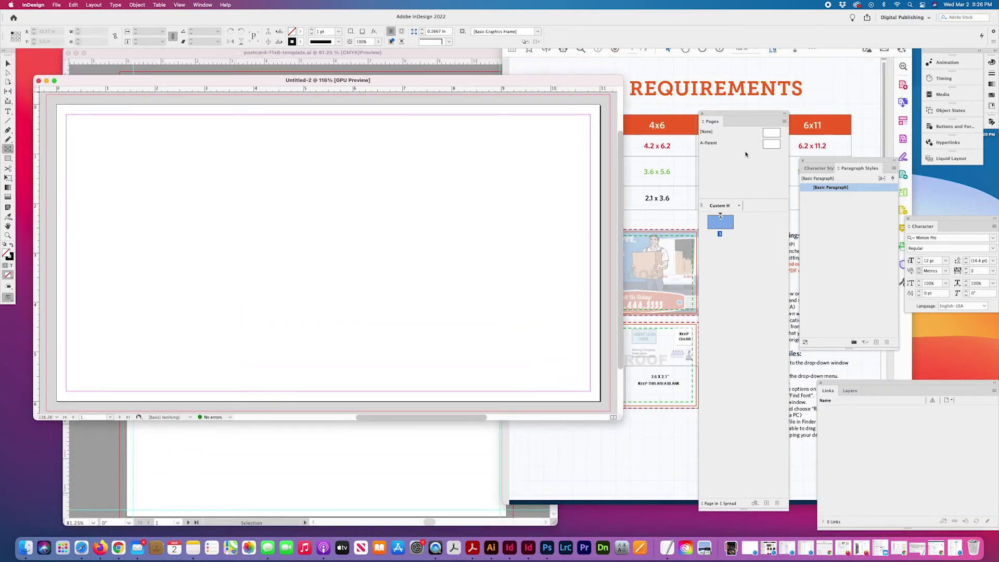
pyautogui.doubleClick(729, 144)
pyautogui.press('super+Tab')
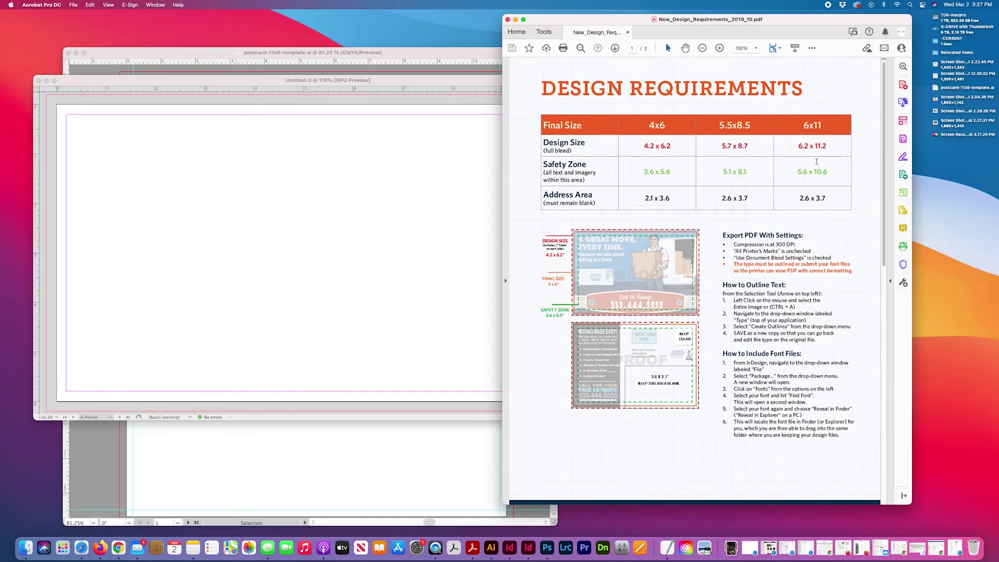
pyautogui.click(124, 200)
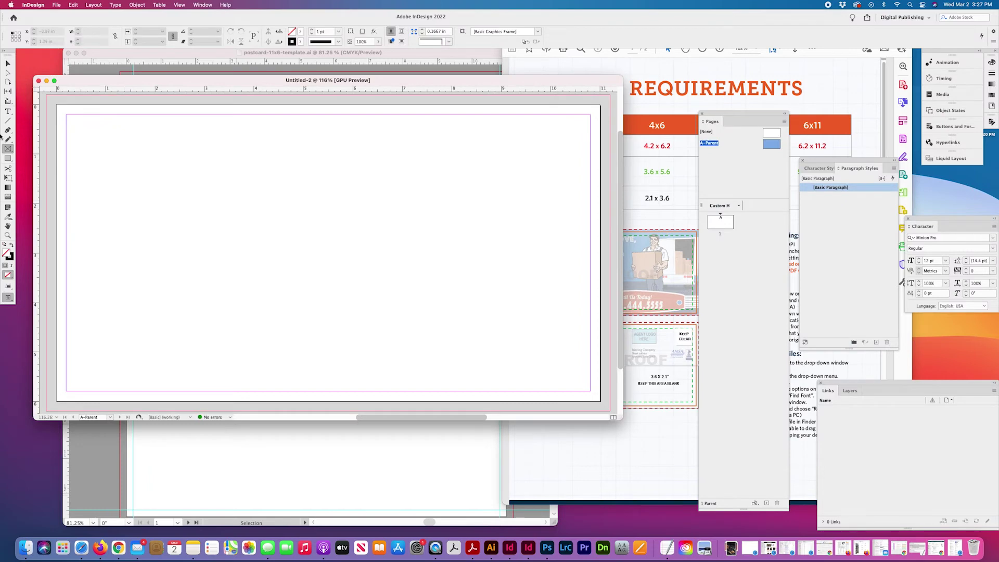
# Step: Place a 10.6 × 5.6 in frame snapped to the top-left margins on A-Parent
pyautogui.click(132, 169)
pyautogui.write('10.6')
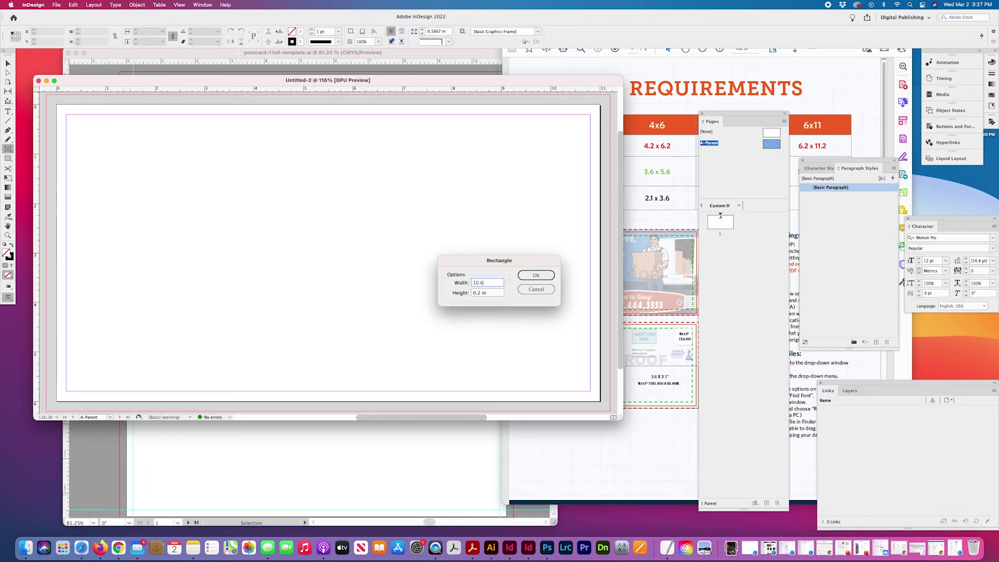
pyautogui.press('Tab')
pyautogui.write('5.')
pyautogui.click(525, 275)
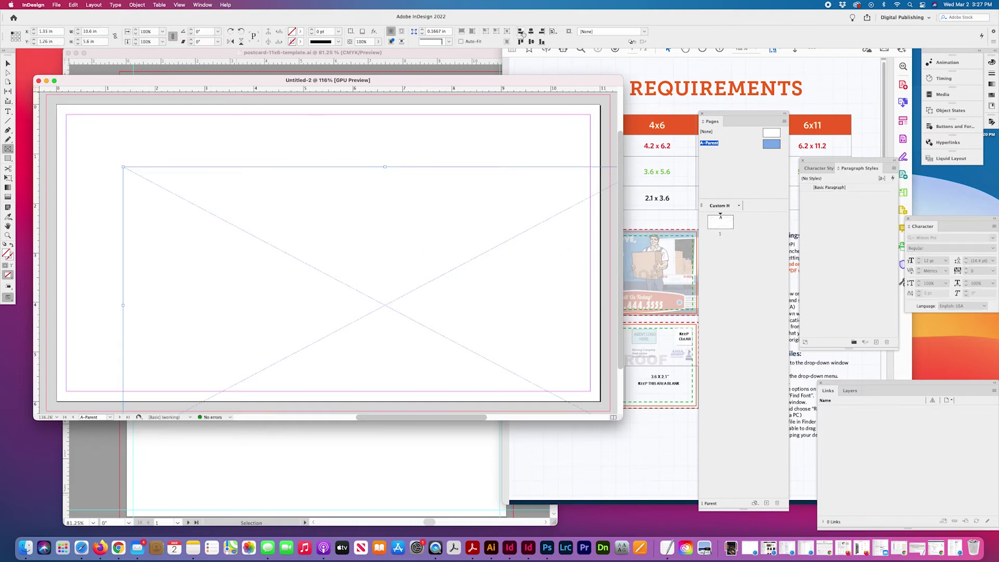
pyautogui.click(521, 32)
pyautogui.click(520, 42)
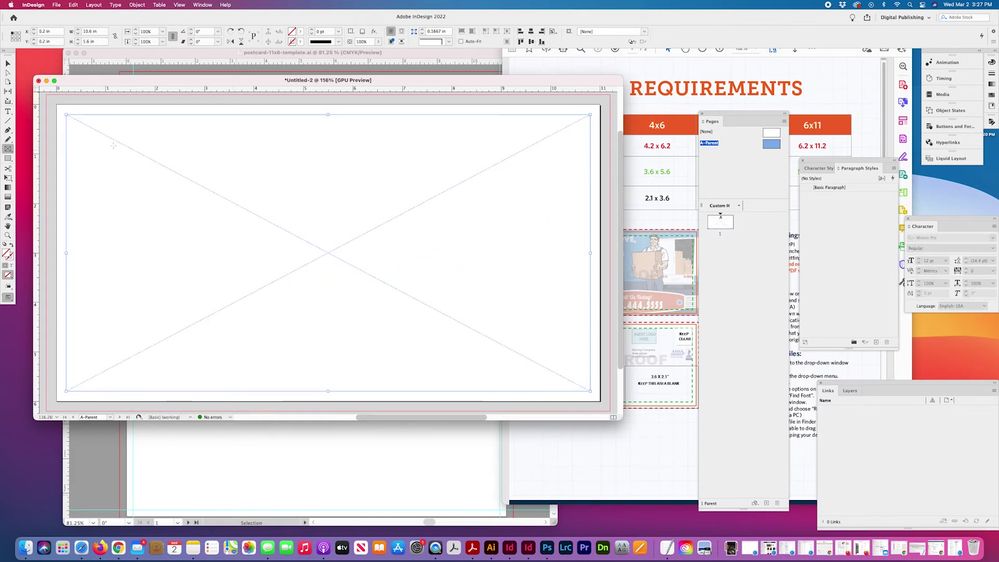
pyautogui.click(8, 63)
# Step: Delete the empty frame from A-Parent and go back to page 1
pyautogui.press('Delete')
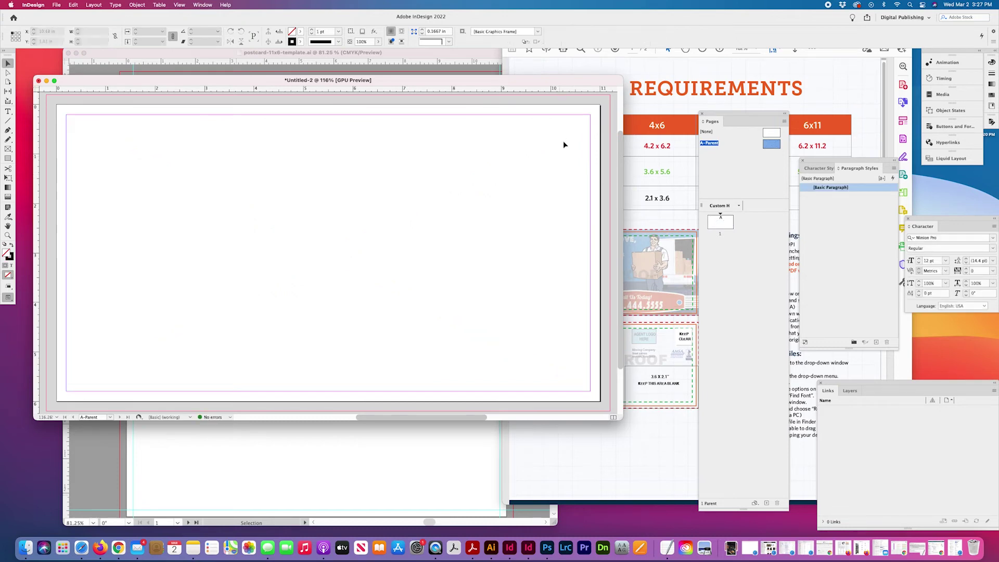
pyautogui.doubleClick(718, 217)
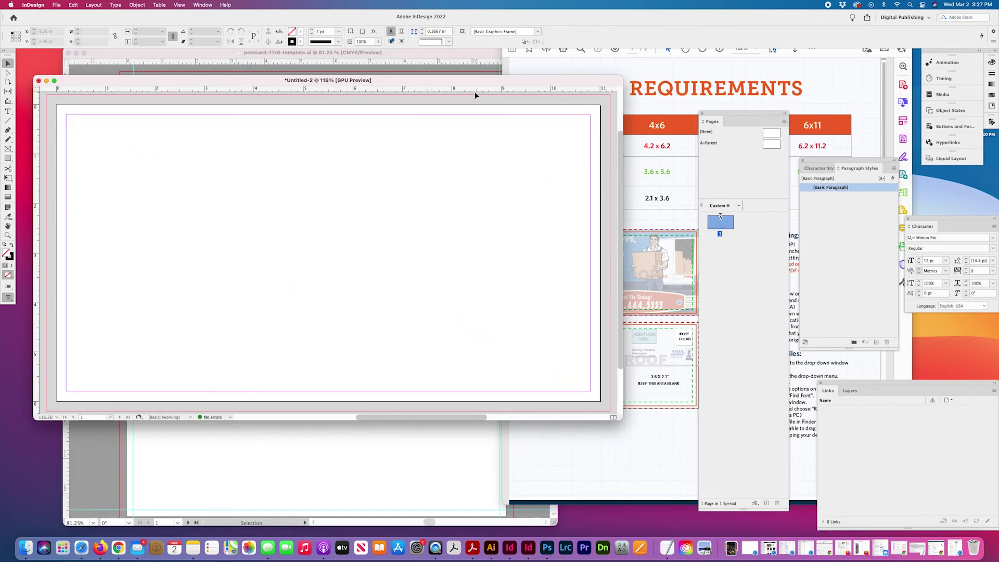
pyautogui.moveTo(621, 417); pyautogui.dragTo(657, 450)
# Step: Add a second page based on A-Parent and enlarge the document window
pyautogui.moveTo(777, 146); pyautogui.dragTo(721, 246)
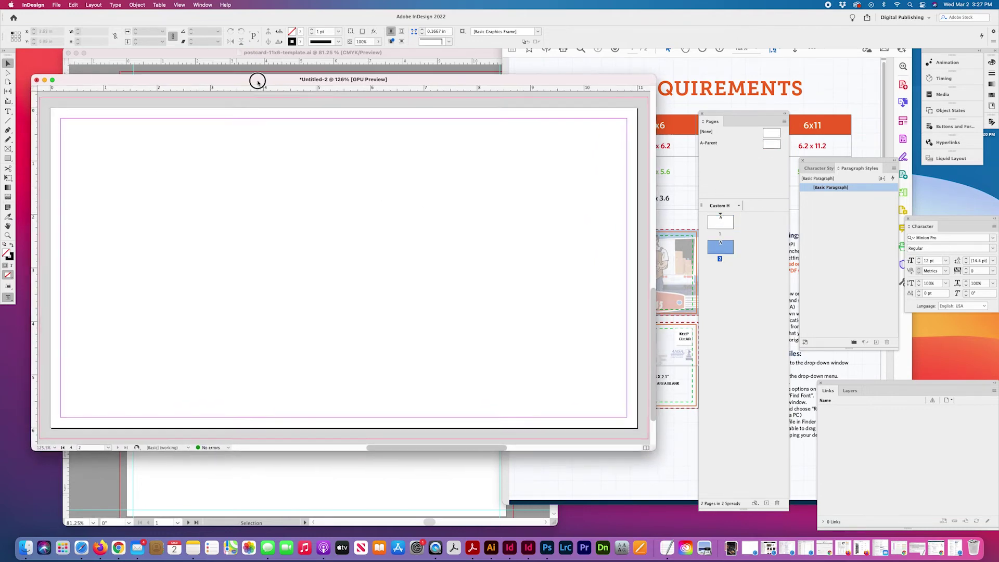
pyautogui.moveTo(252, 80); pyautogui.dragTo(234, 72)
pyautogui.moveTo(647, 436); pyautogui.dragTo(680, 517)
# Step: Zoom out to see both pages and glance at the requirements PDF
pyautogui.click(10, 236)
pyautogui.keyDown('alt'); pyautogui.click(360, 311); pyautogui.keyUp('alt')
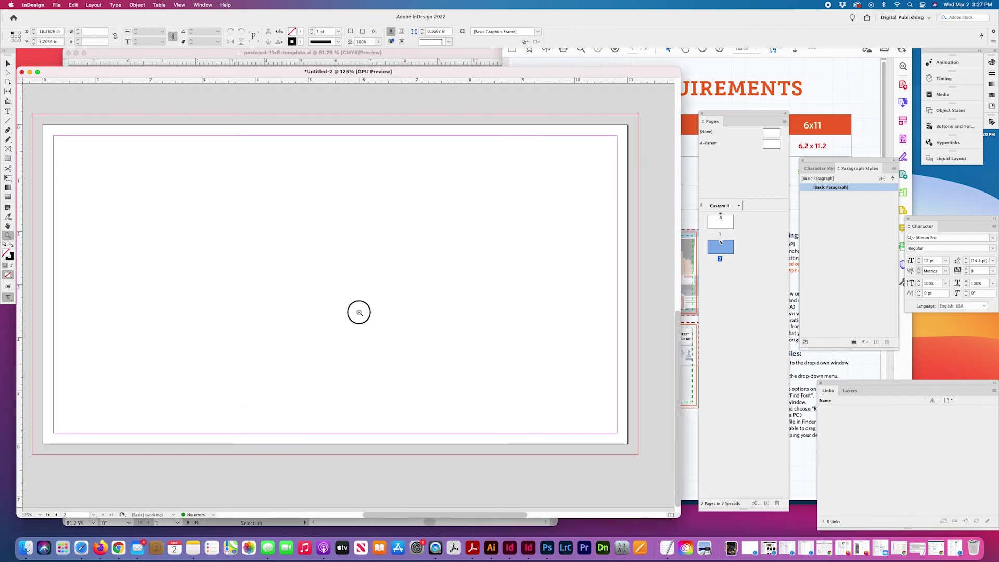
pyautogui.keyDown('alt'); pyautogui.click(357, 311); pyautogui.keyUp('alt')
pyautogui.keyDown('alt'); pyautogui.click(351, 313); pyautogui.keyUp('alt')
pyautogui.scroll(5, 352, 316)
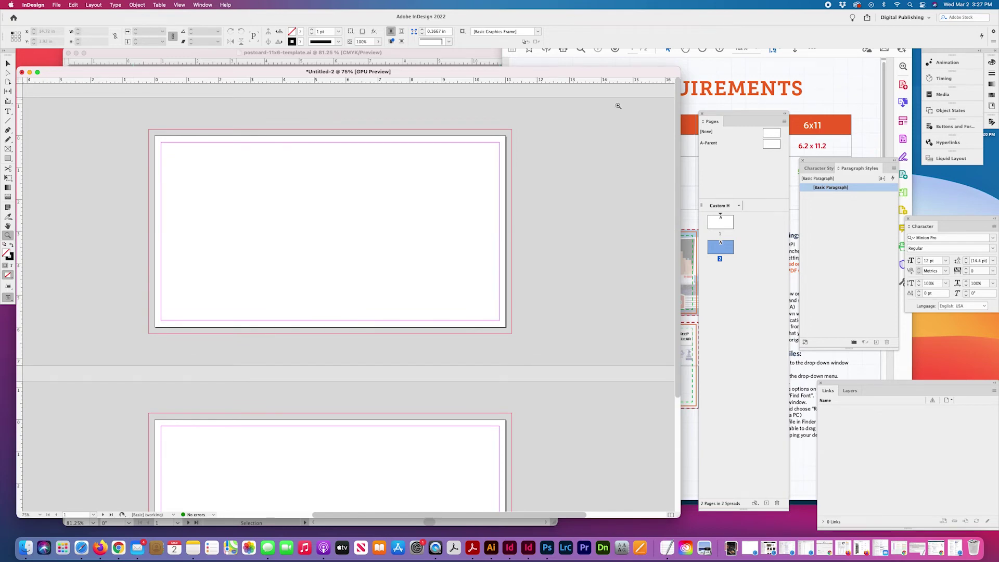
pyautogui.click(814, 102)
pyautogui.click(335, 182)
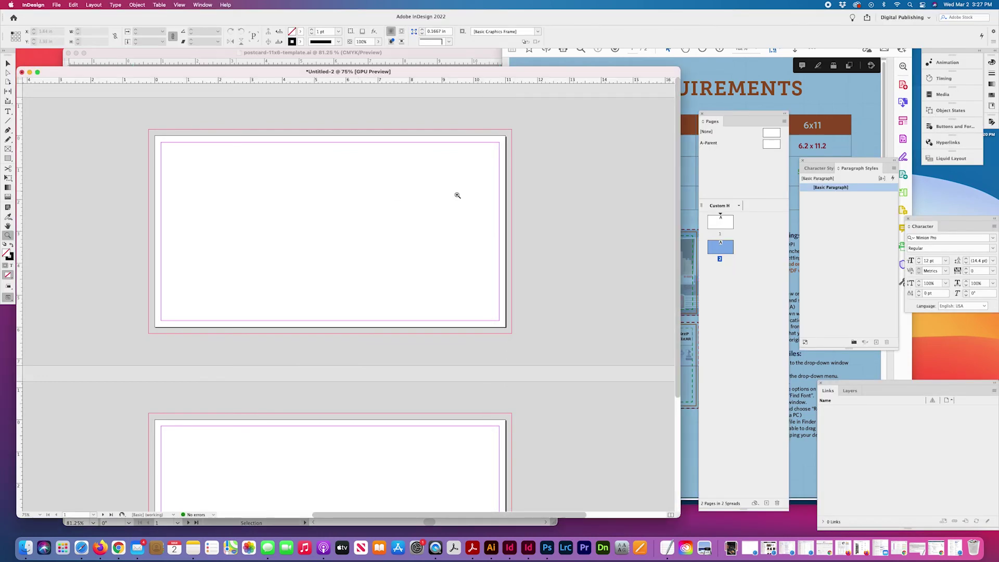
pyautogui.moveTo(232, 74); pyautogui.dragTo(240, 71)
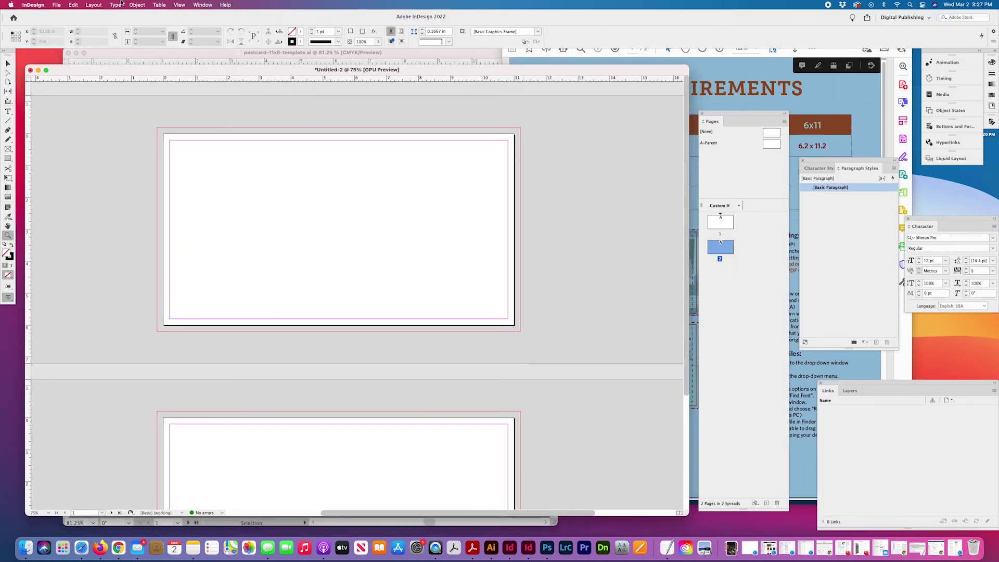
# Step: Look through the Adobe PDF Presets in the File menu without choosing one
pyautogui.click(57, 5)
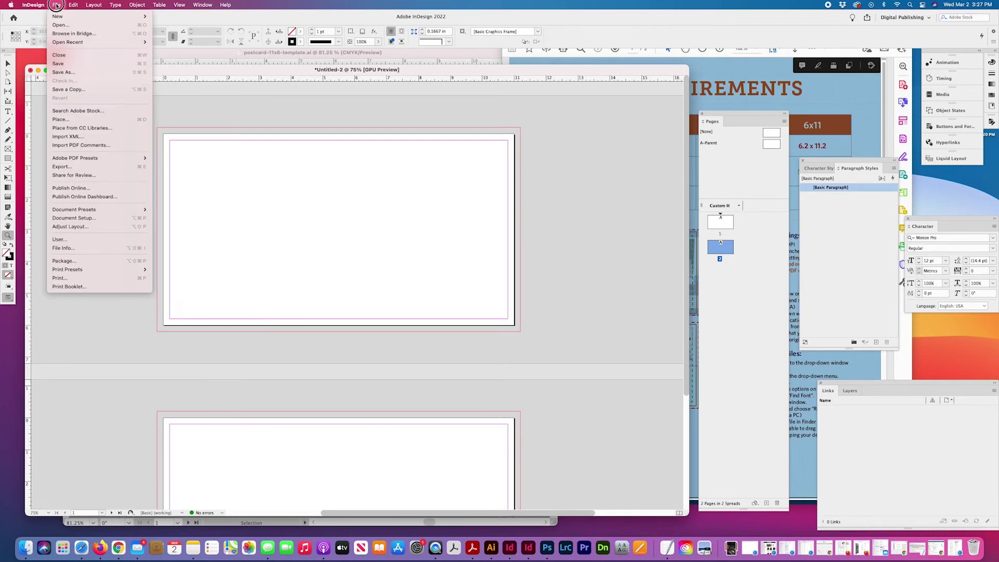
pyautogui.moveTo(71, 159)
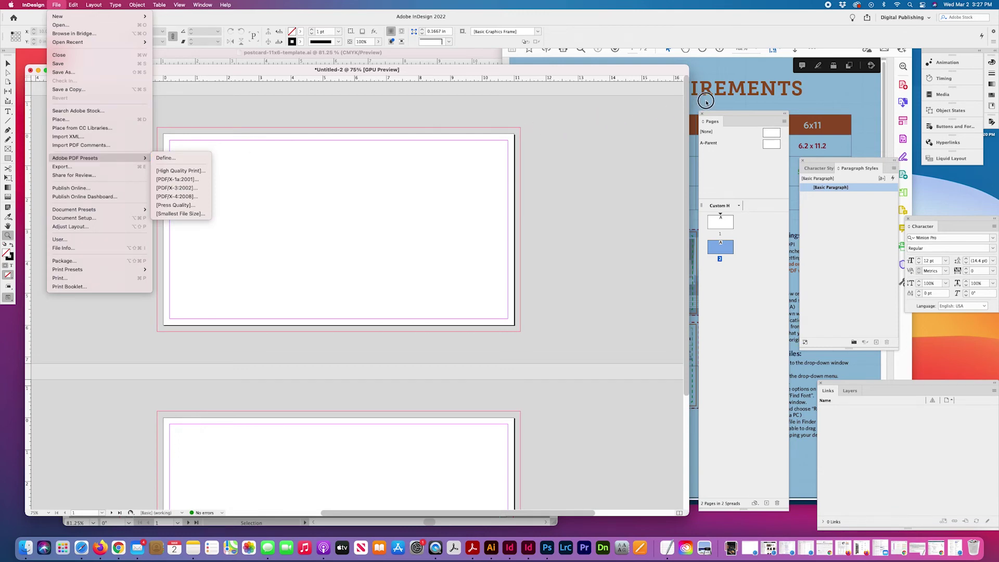
pyautogui.click(745, 102)
# Step: Highlight the How to Outline Text and Font Files sections in the requirements PDF
pyautogui.click(865, 103)
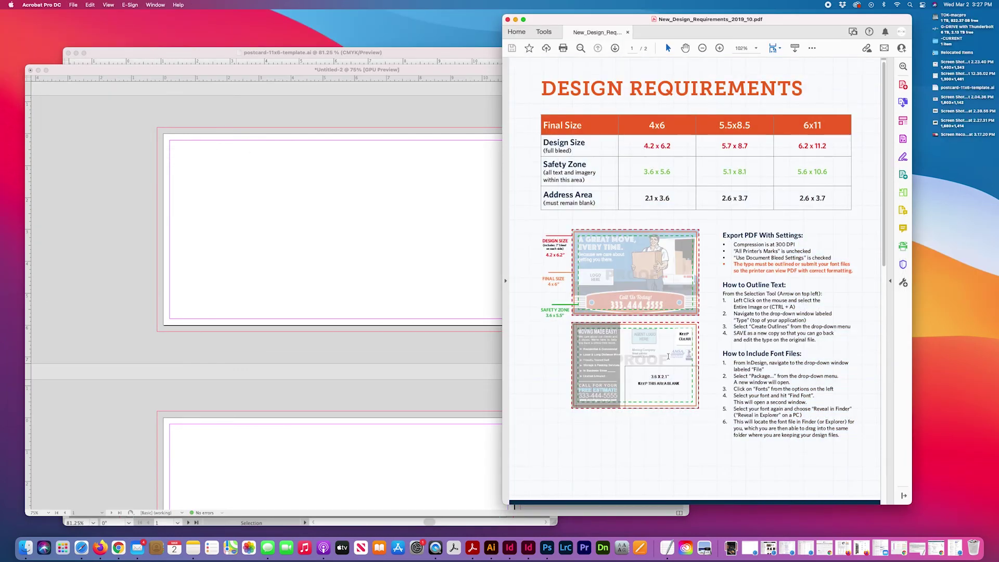
pyautogui.moveTo(723, 284); pyautogui.dragTo(845, 346)
pyautogui.moveTo(852, 384); pyautogui.dragTo(828, 435)
# Step: Bring postcard-11x6-template.ai forward in Illustrator and look at the File menu's Package command
pyautogui.click(196, 134)
pyautogui.doubleClick(104, 70)
pyautogui.click(127, 52)
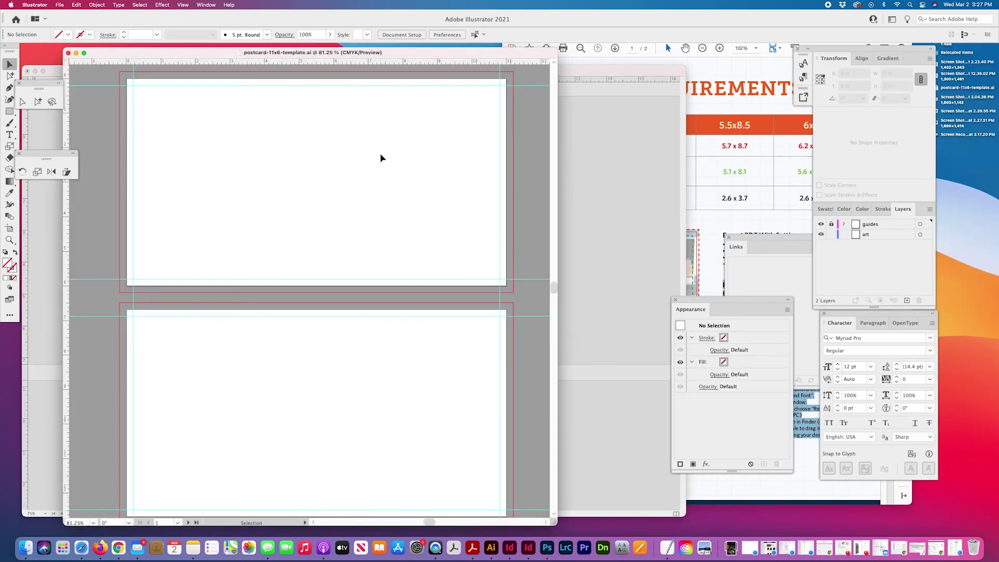
pyautogui.moveTo(508, 56); pyautogui.dragTo(531, 53)
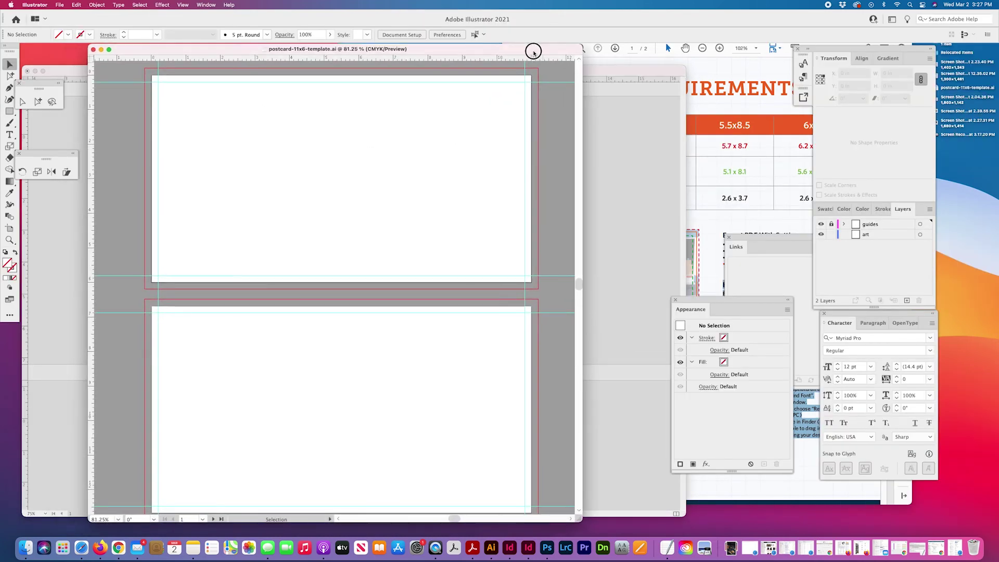
pyautogui.click(59, 4)
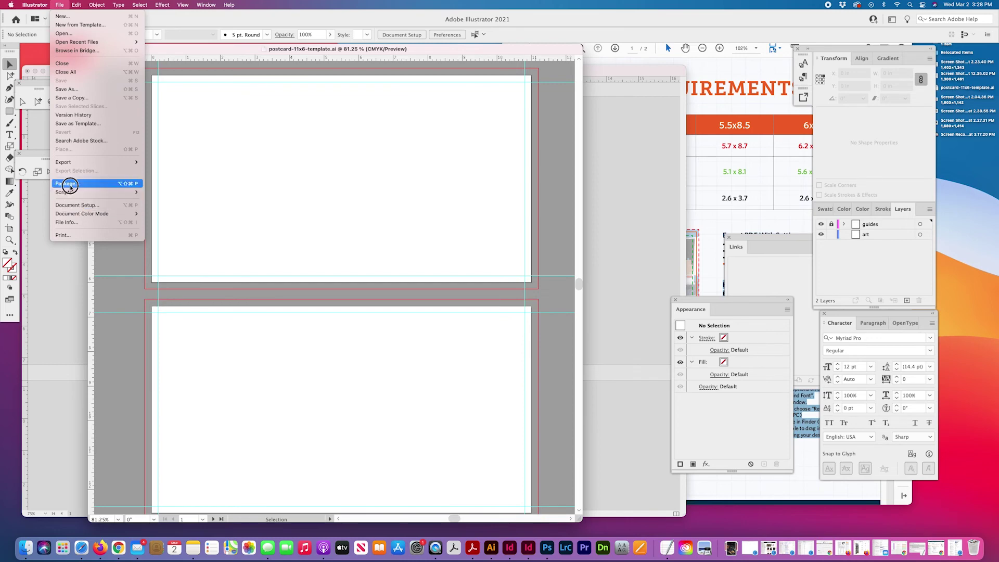
pyautogui.click(250, 192)
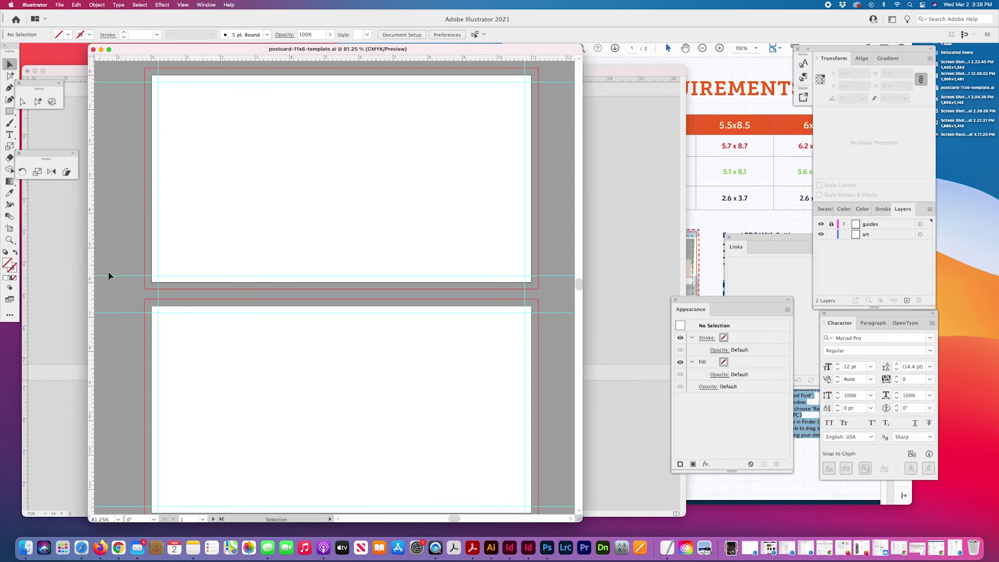
# Step: Start Save As for the InDesign document and pick the Desktop as its location
pyautogui.click(621, 213)
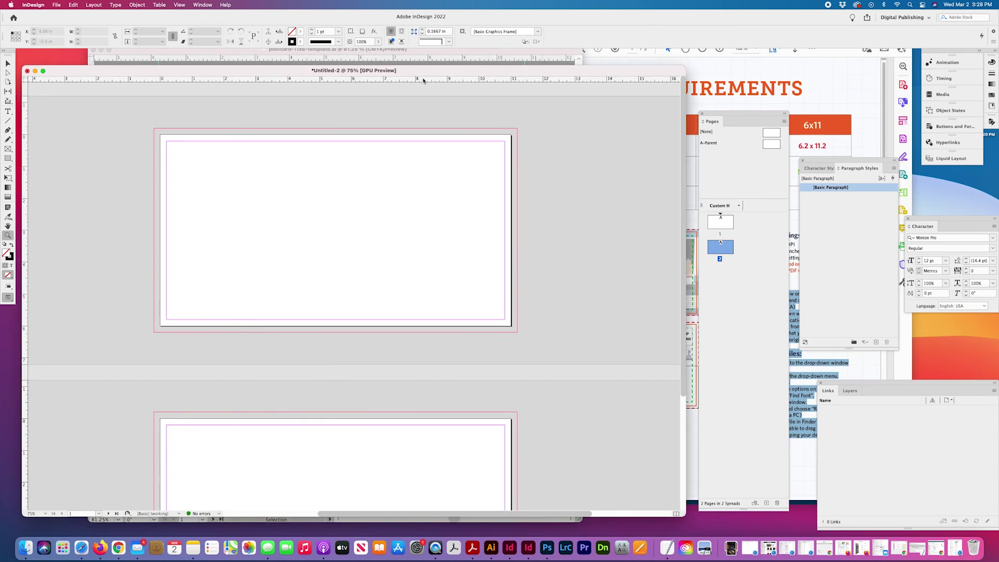
pyautogui.moveTo(424, 74); pyautogui.dragTo(428, 72)
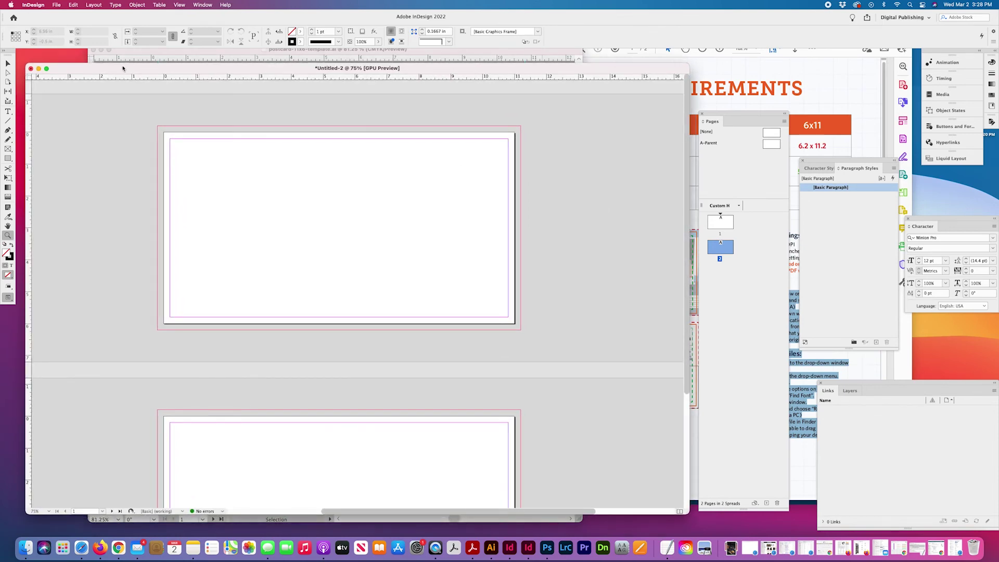
pyautogui.click(56, 5)
pyautogui.click(62, 71)
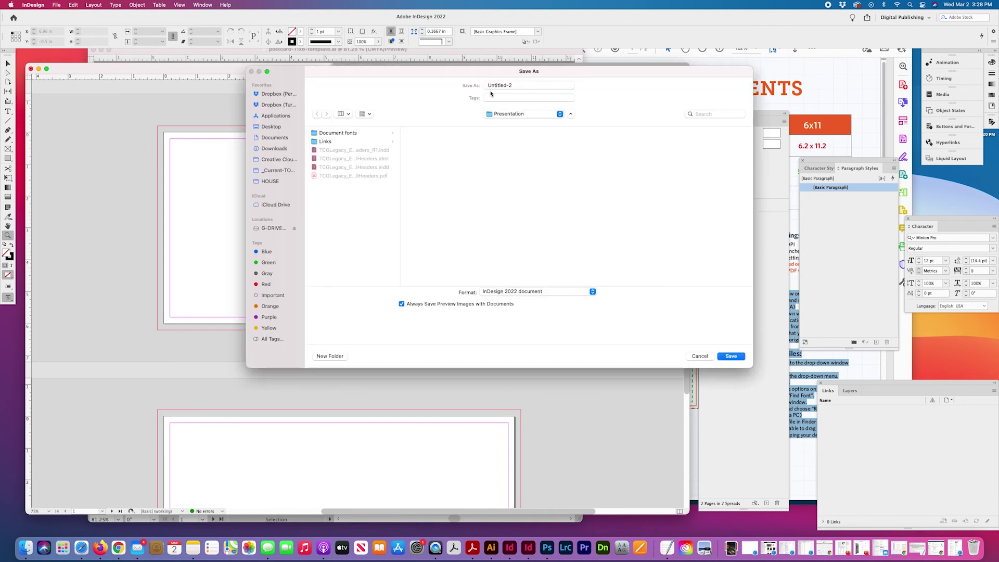
pyautogui.click(264, 252)
pyautogui.click(272, 228)
pyautogui.click(272, 126)
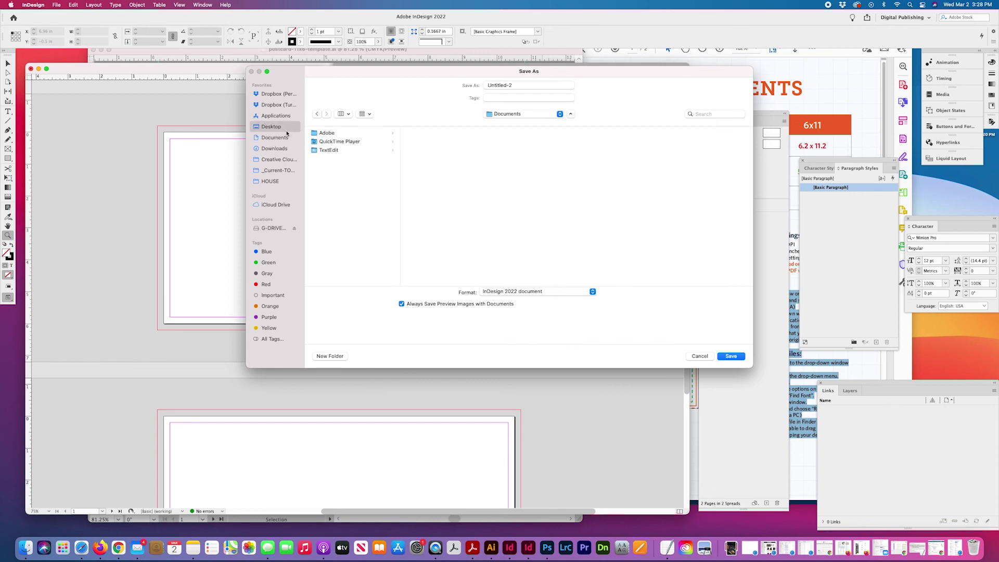
# Step: Name it postcard-11x6-template and save in InDesign 2022 document format
pyautogui.write('postcard-11x6-template')
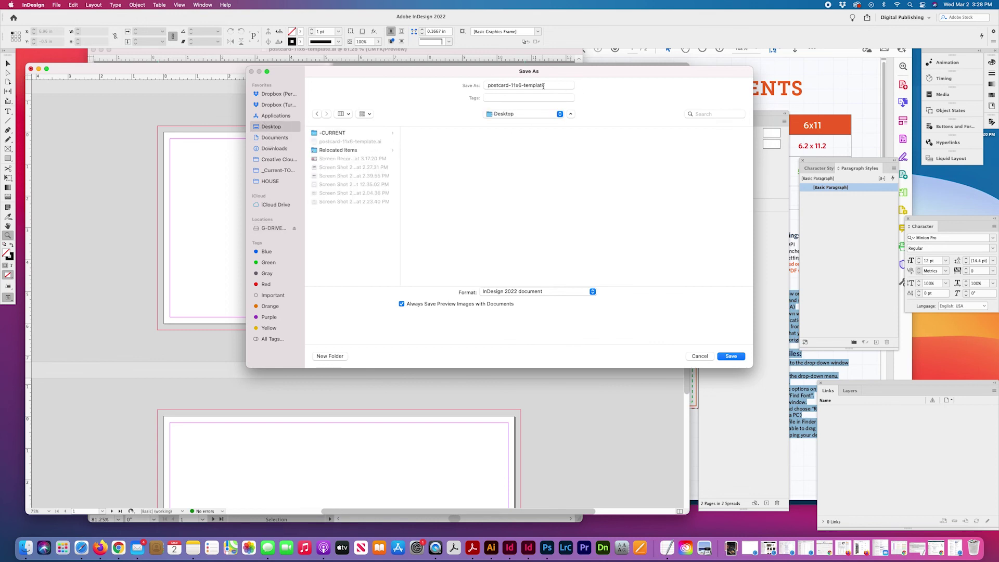
pyautogui.click(534, 292)
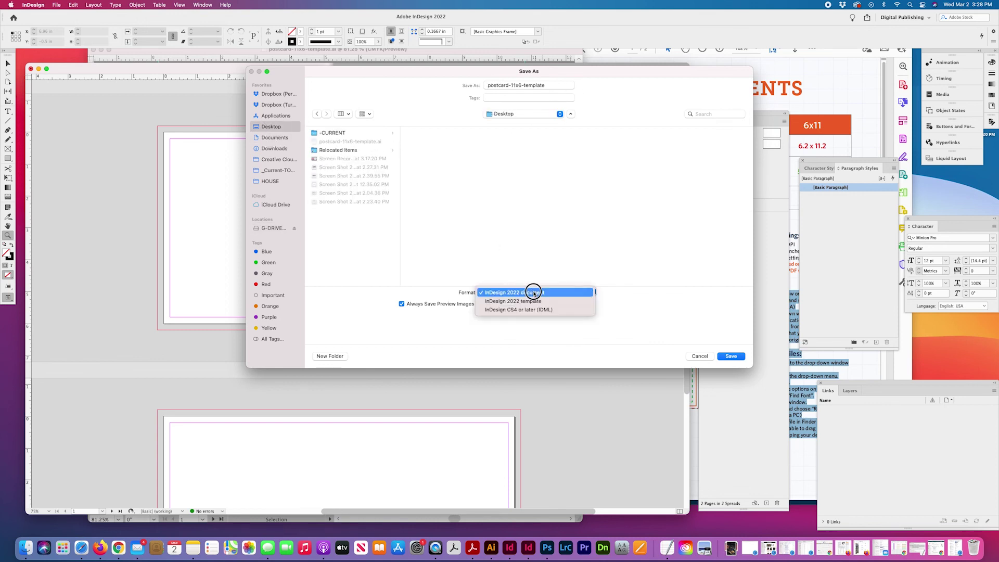
pyautogui.click(533, 292)
pyautogui.click(731, 356)
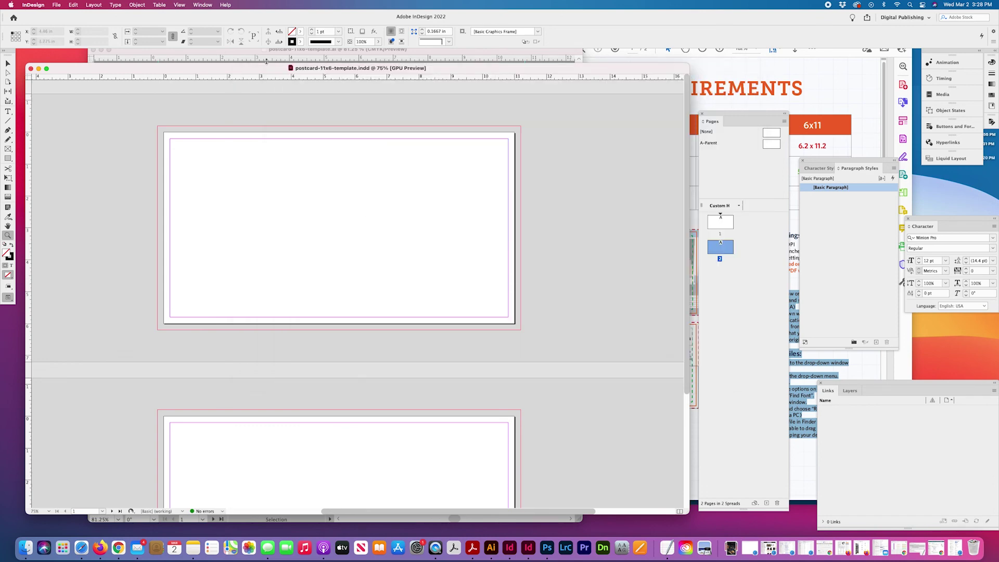
# Step: Compare the InDesign template with the requirements PDF, then bring postcard-11x6-template.ai forward
pyautogui.click(859, 120)
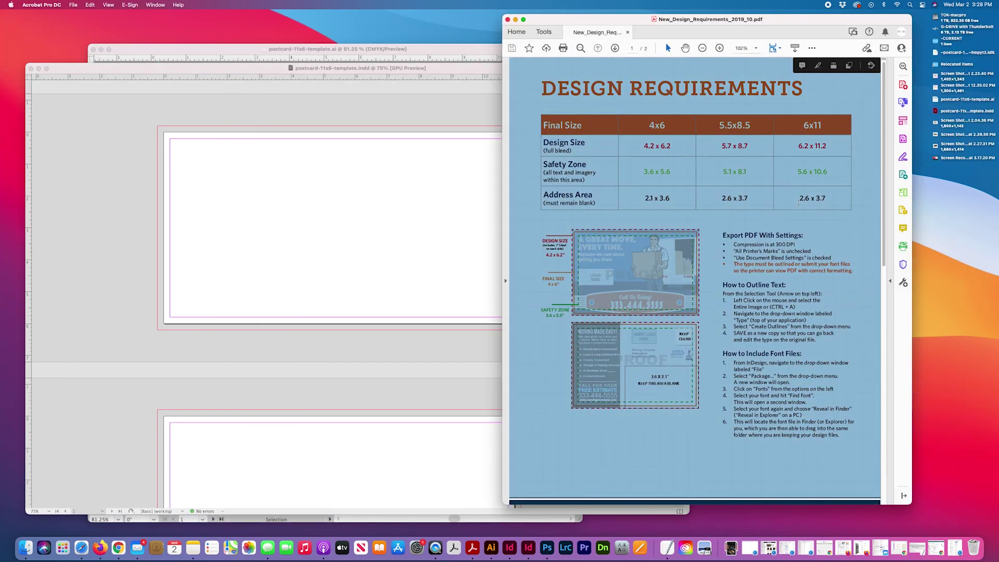
pyautogui.click(391, 109)
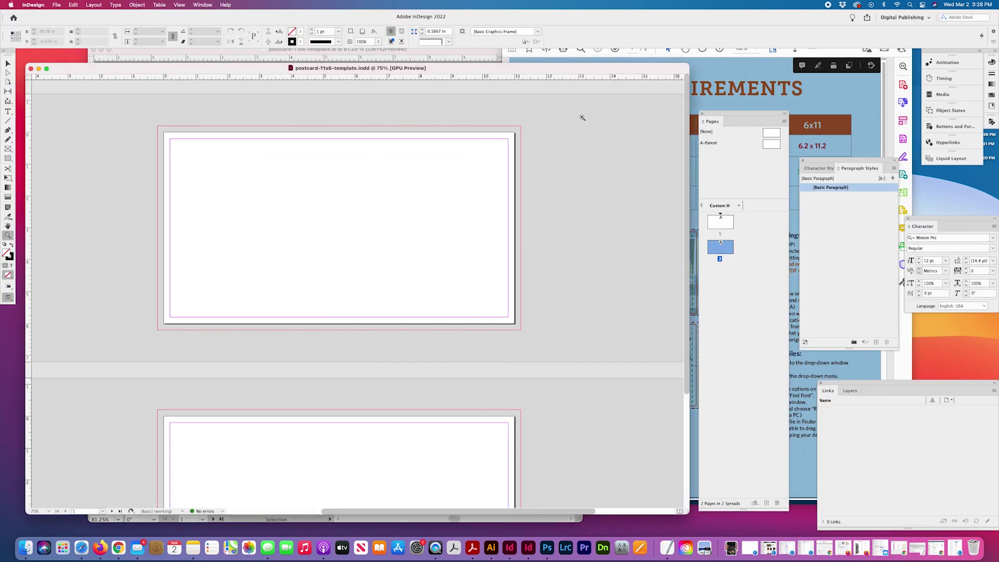
pyautogui.click(422, 50)
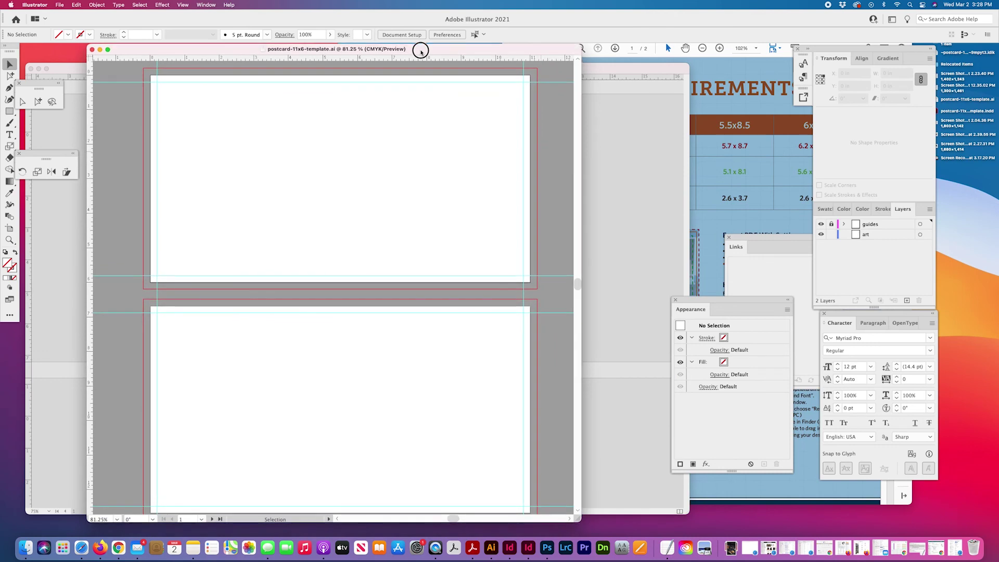